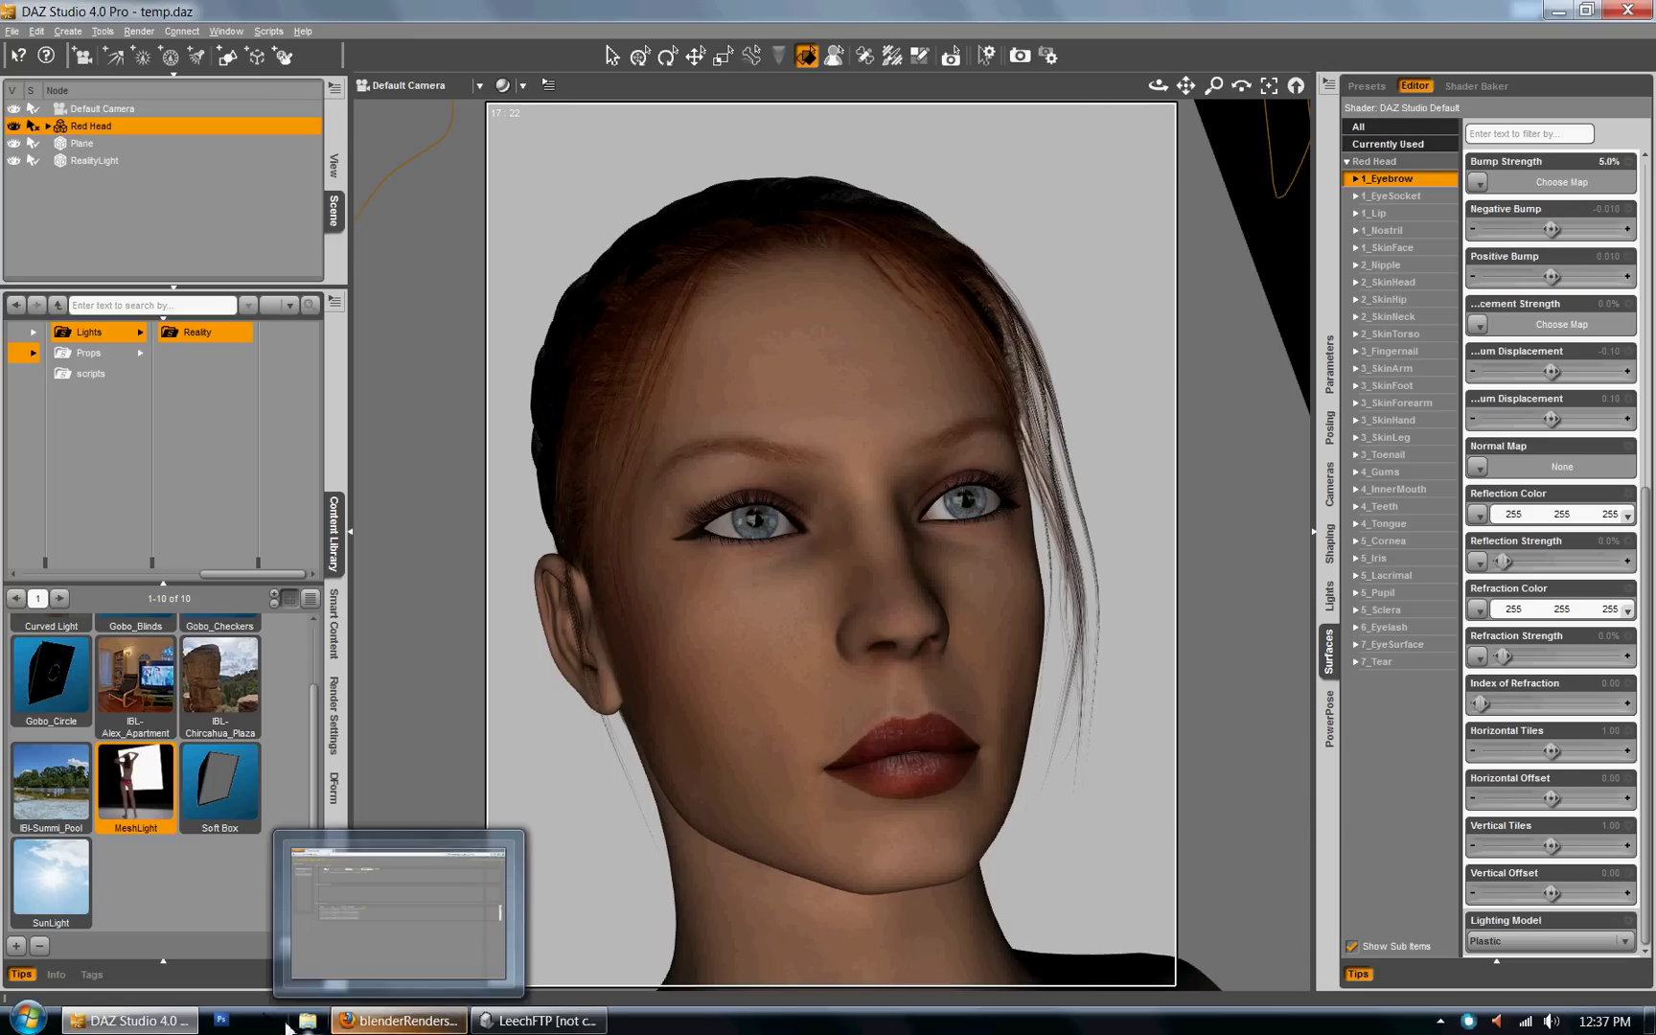
Glance at the blenderRenders dashboard, return to DAZ Studio, open Reality Render for the scene, and review its light and material settings
{"action": "left_click", "coordinate": [389, 1026]}
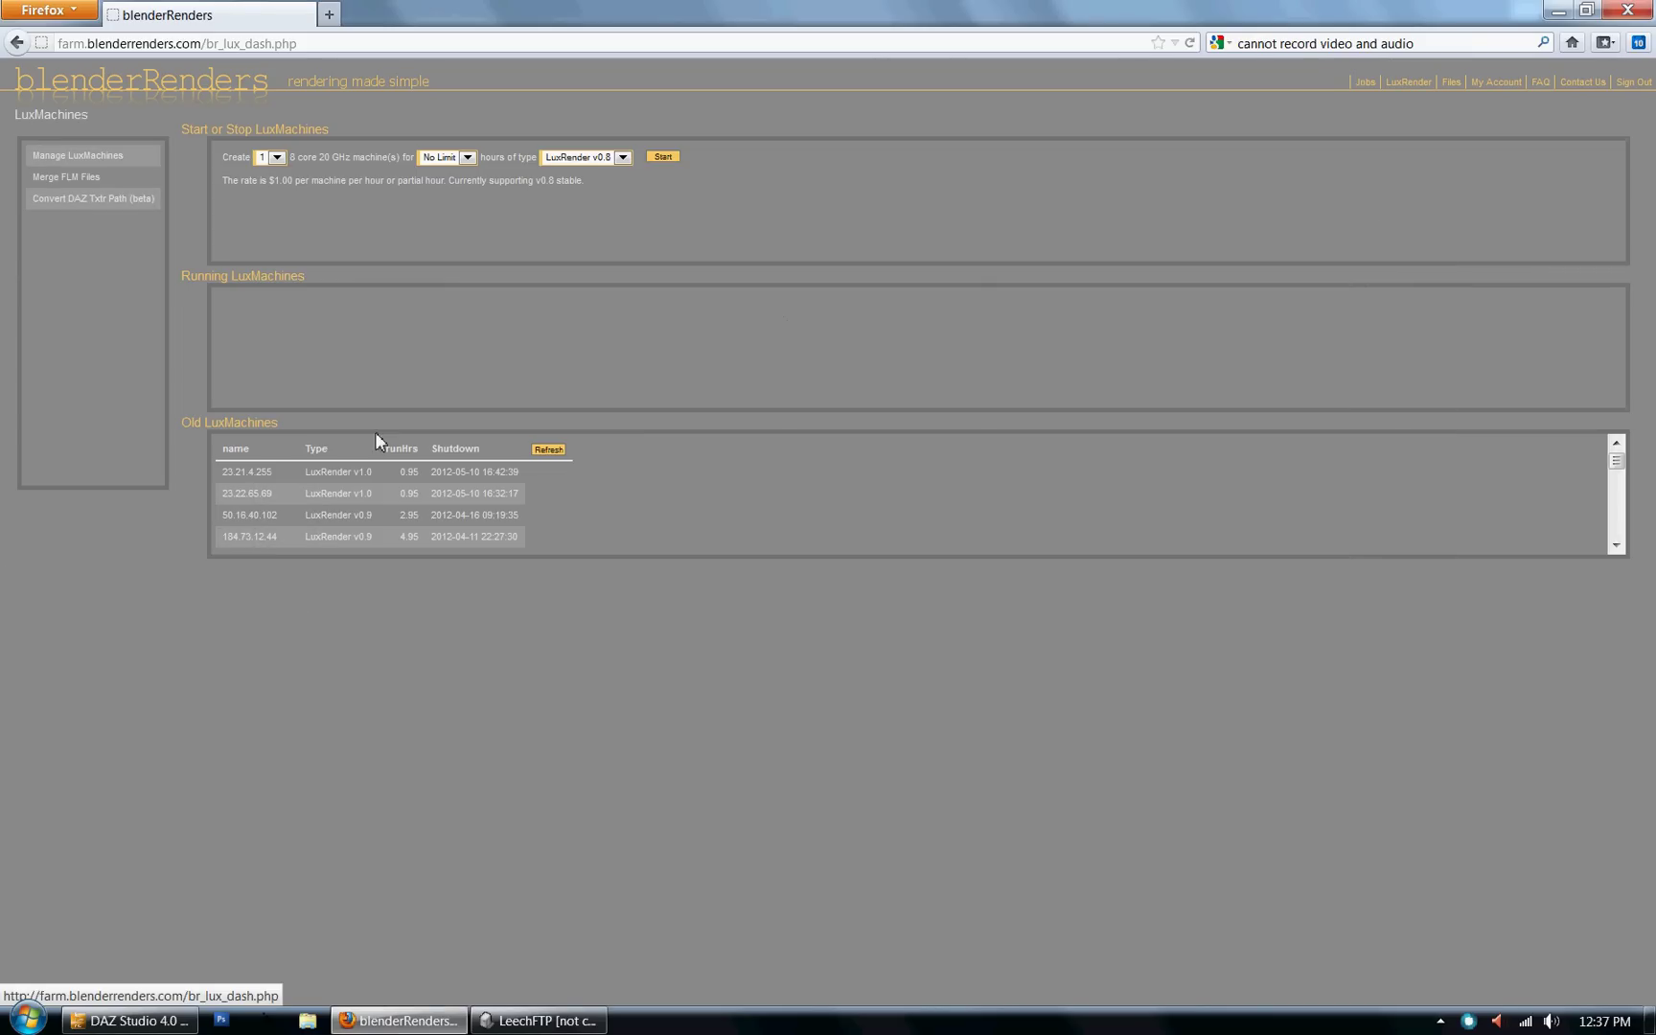
{"action": "left_click", "coordinate": [129, 1020]}
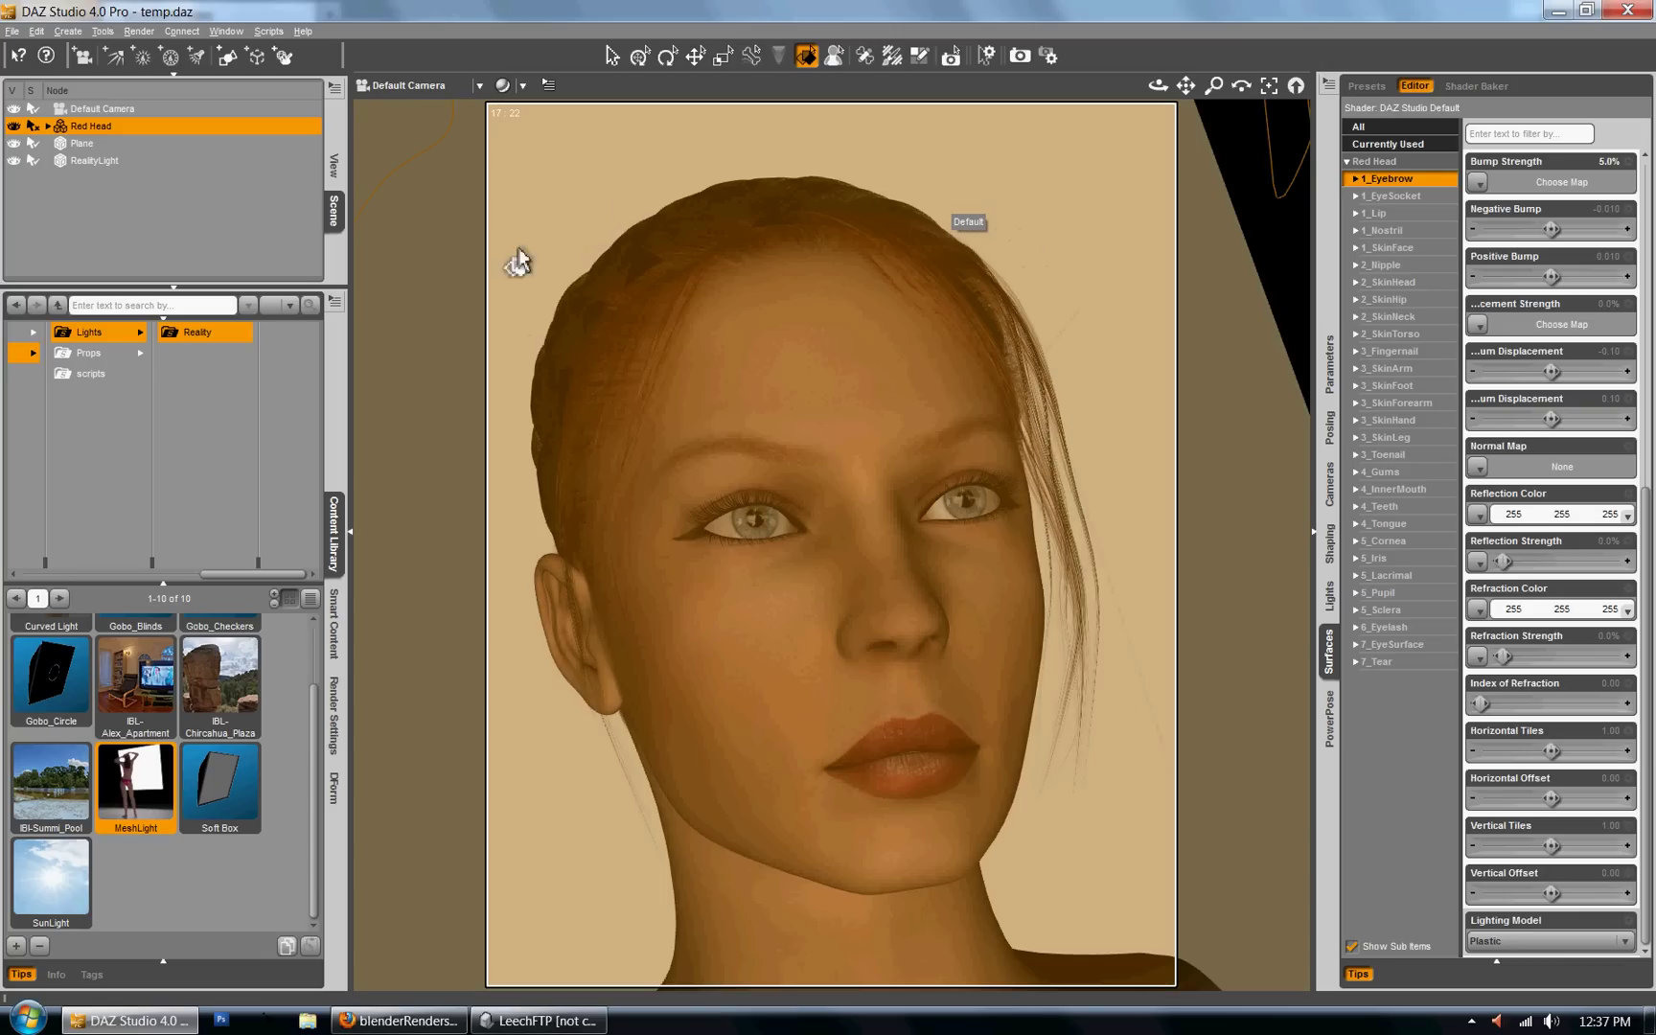
{"action": "left_click", "coordinate": [139, 31]}
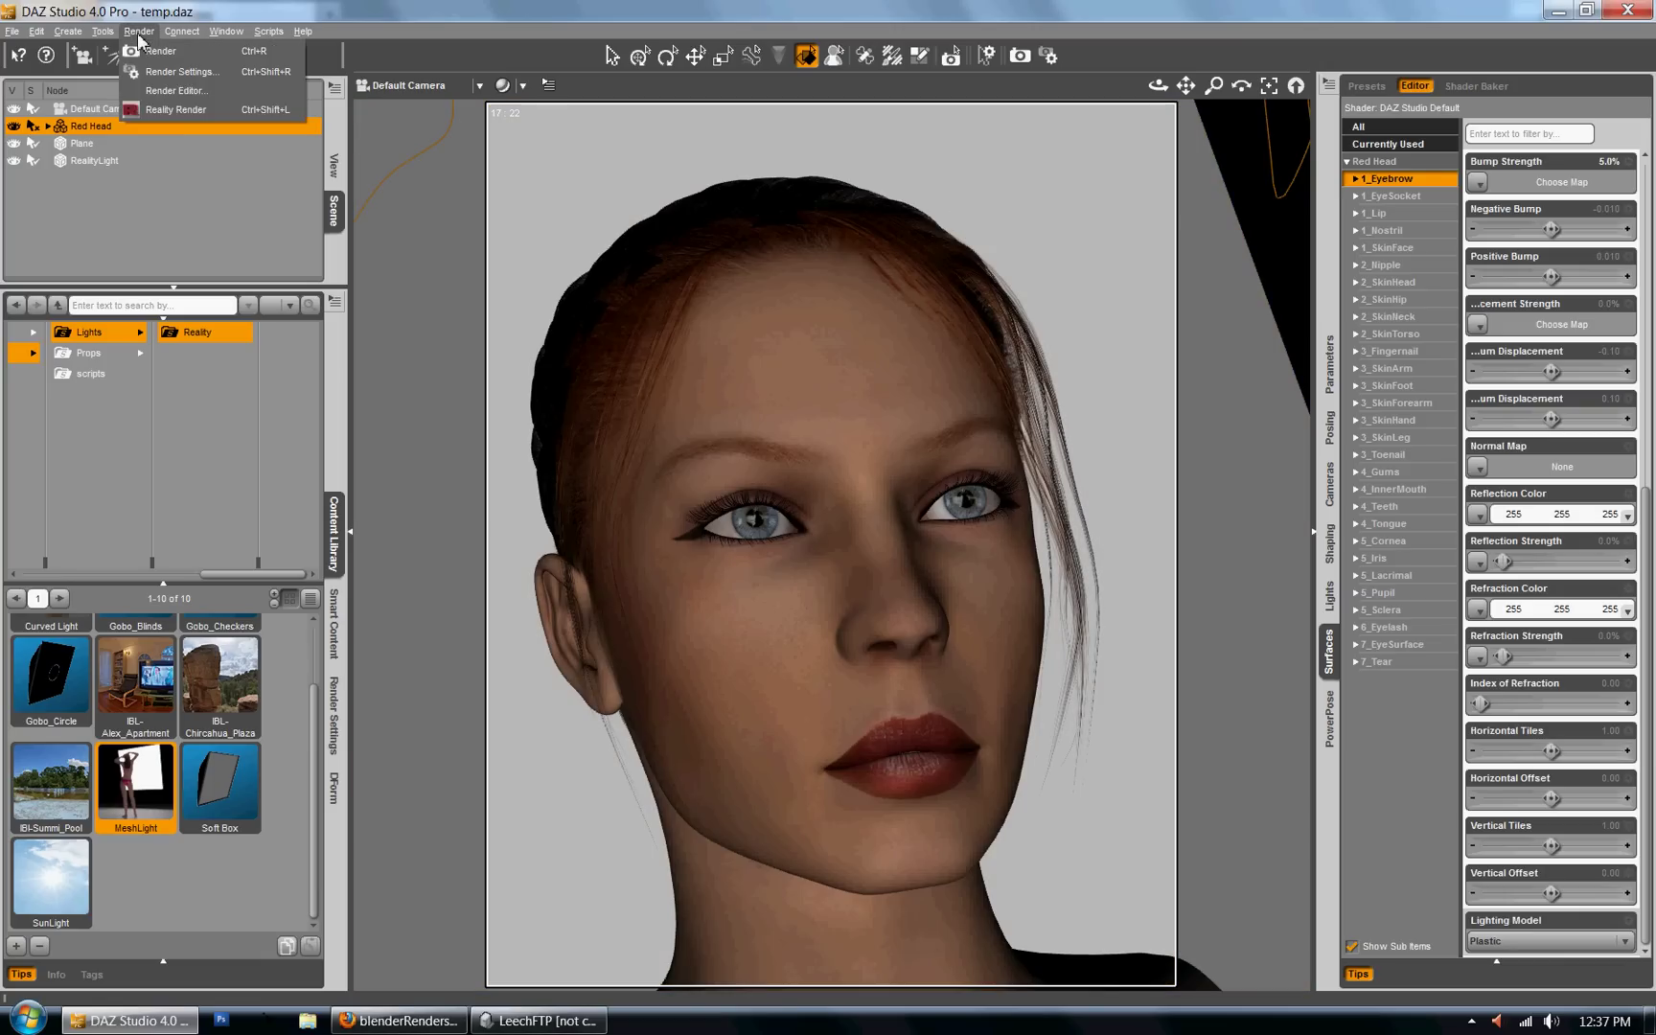
{"action": "left_click", "coordinate": [176, 109]}
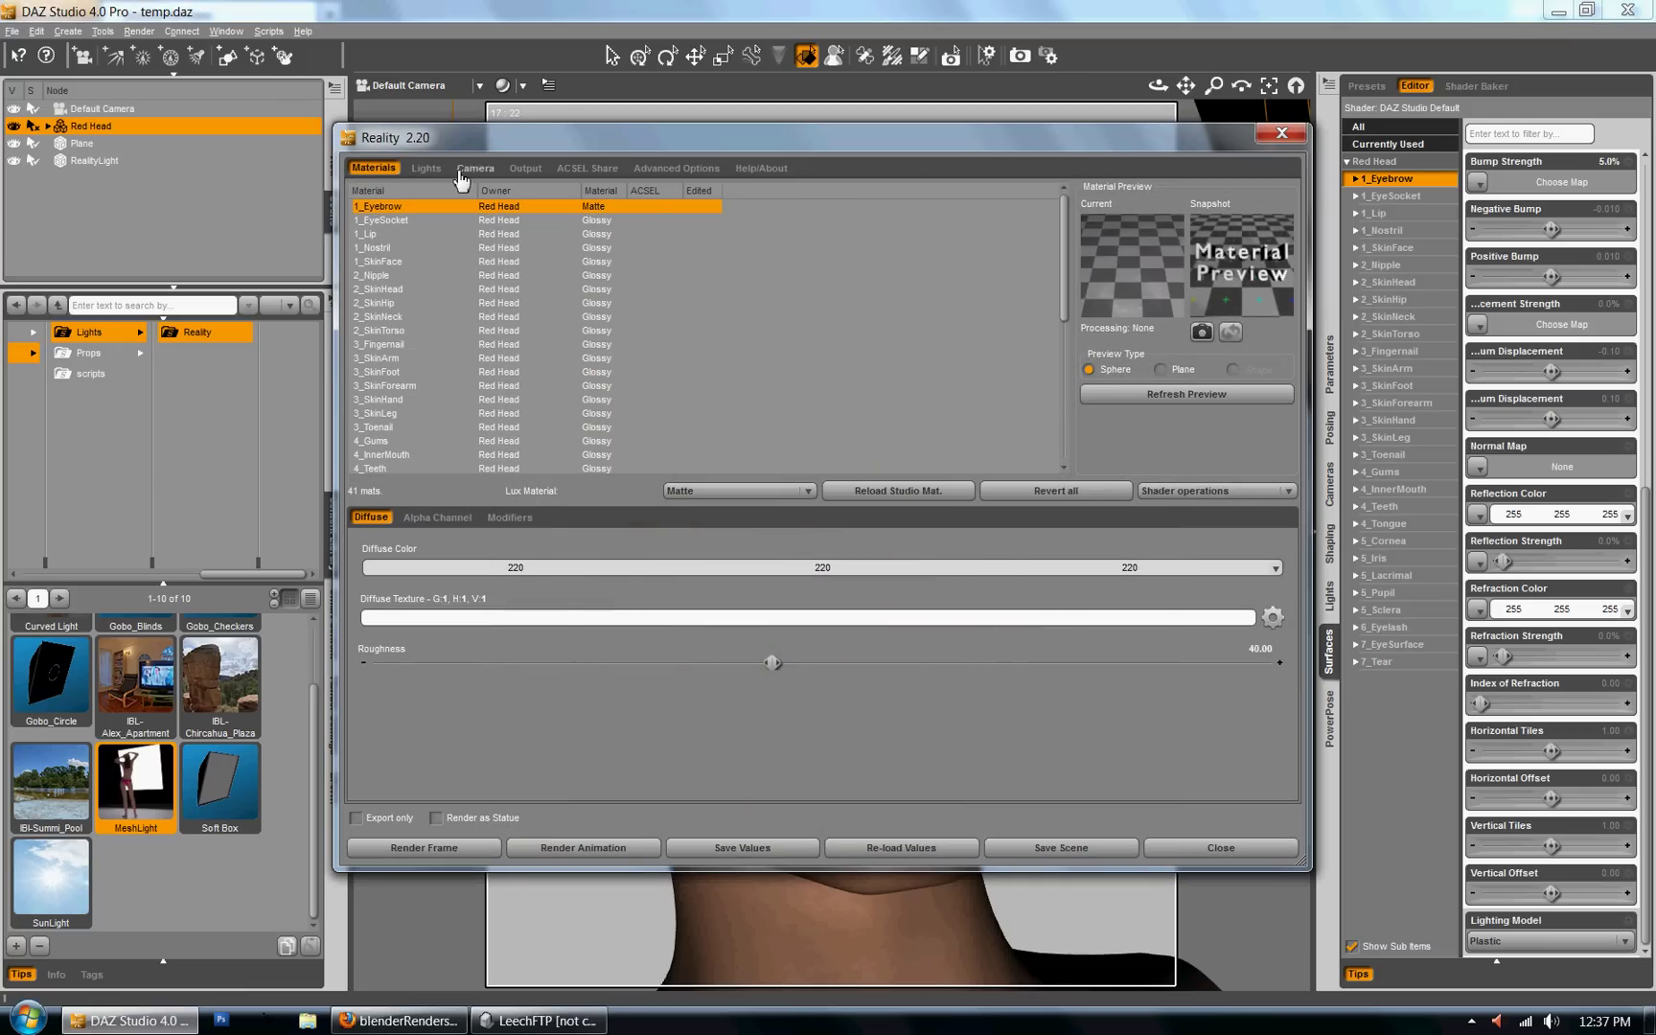
{"action": "left_click", "coordinate": [425, 169]}
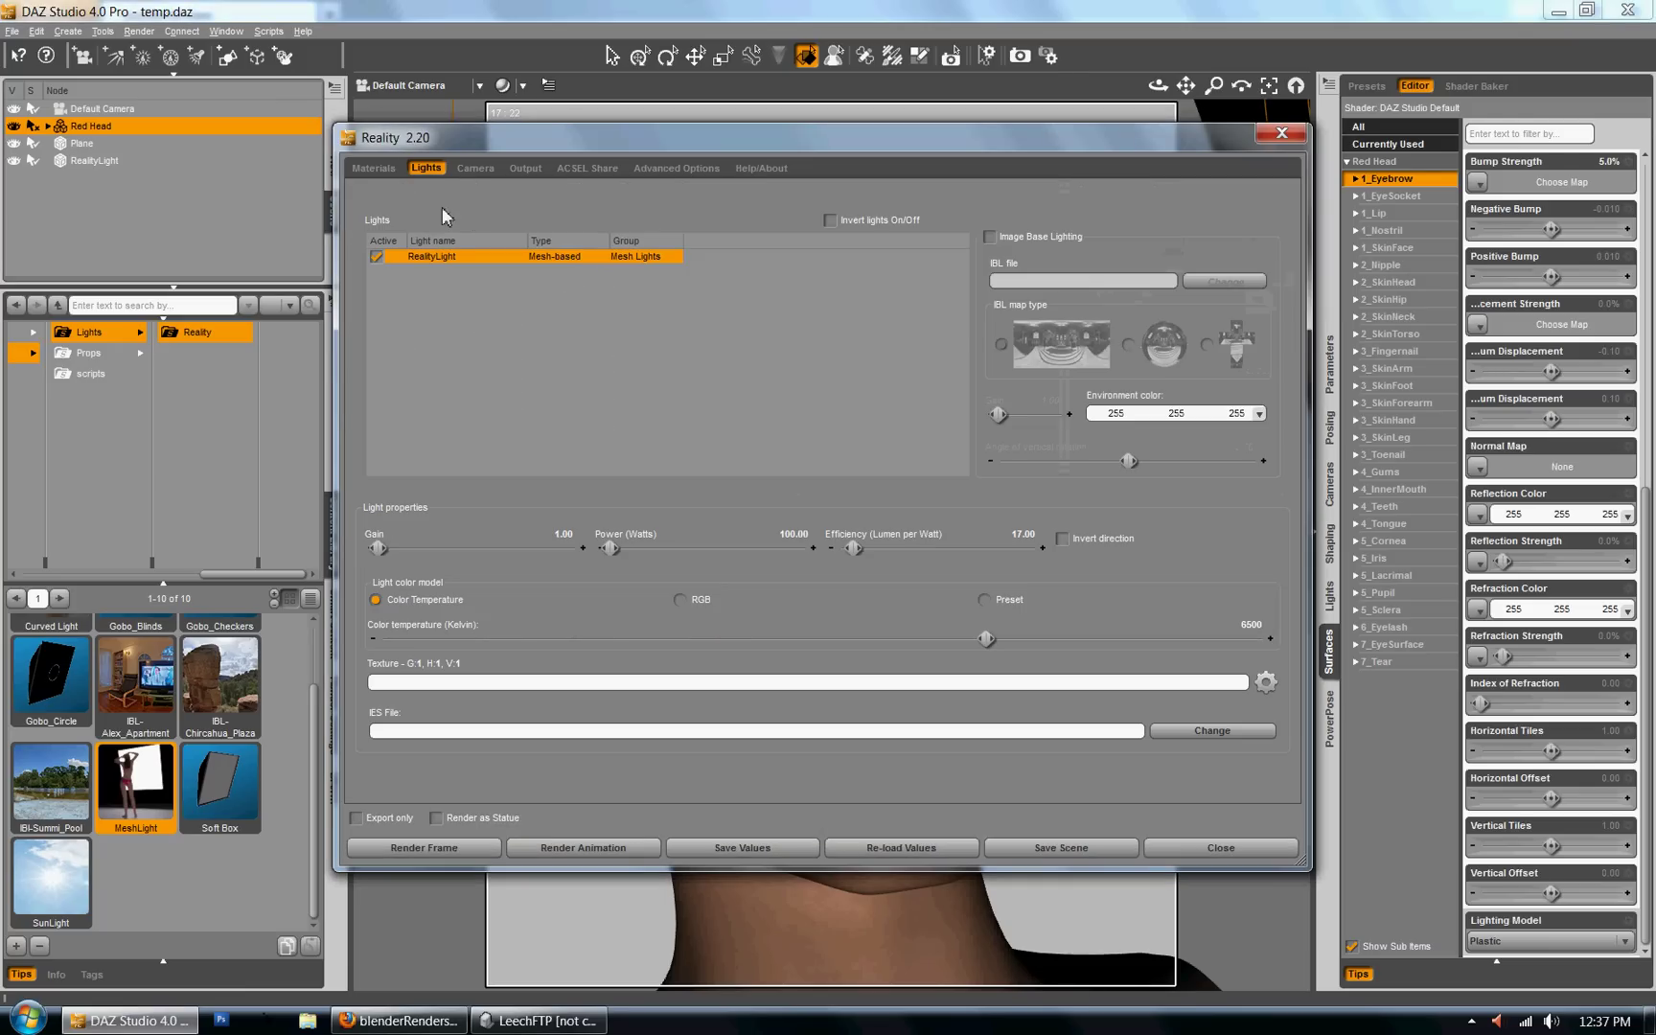
{"action": "left_click", "coordinate": [375, 170]}
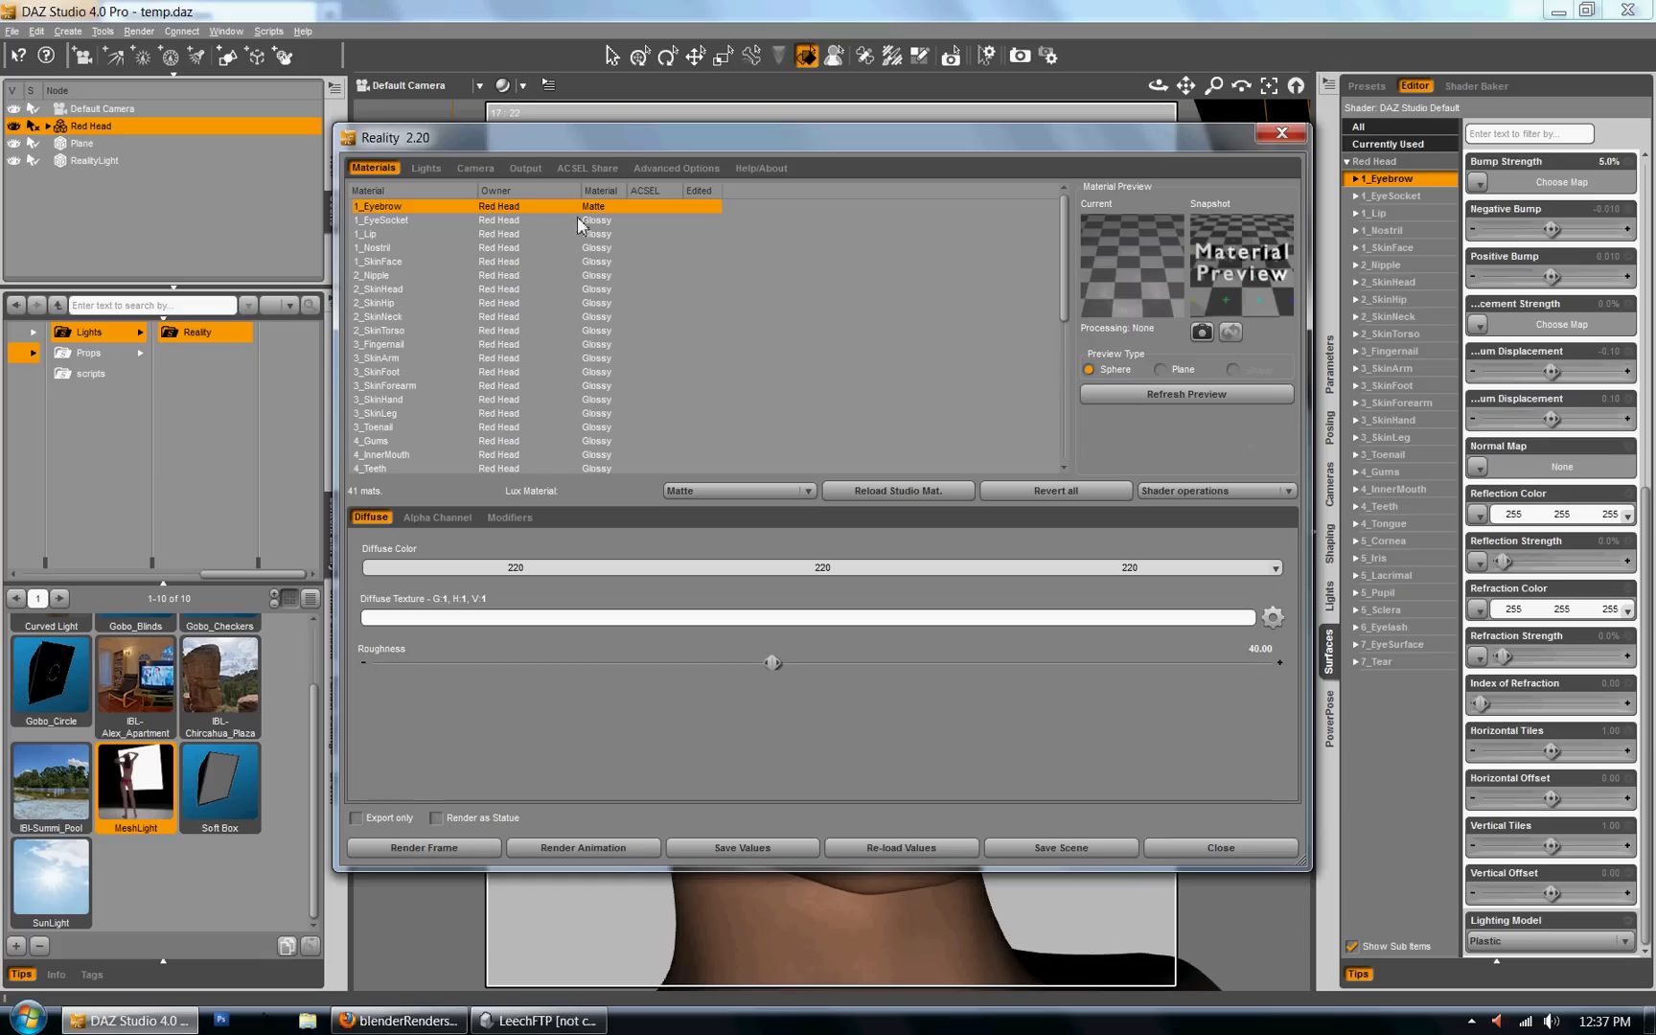
Review the Reality output settings and render the current frame in LuxRender with export-only mode off
{"action": "left_click", "coordinate": [524, 170]}
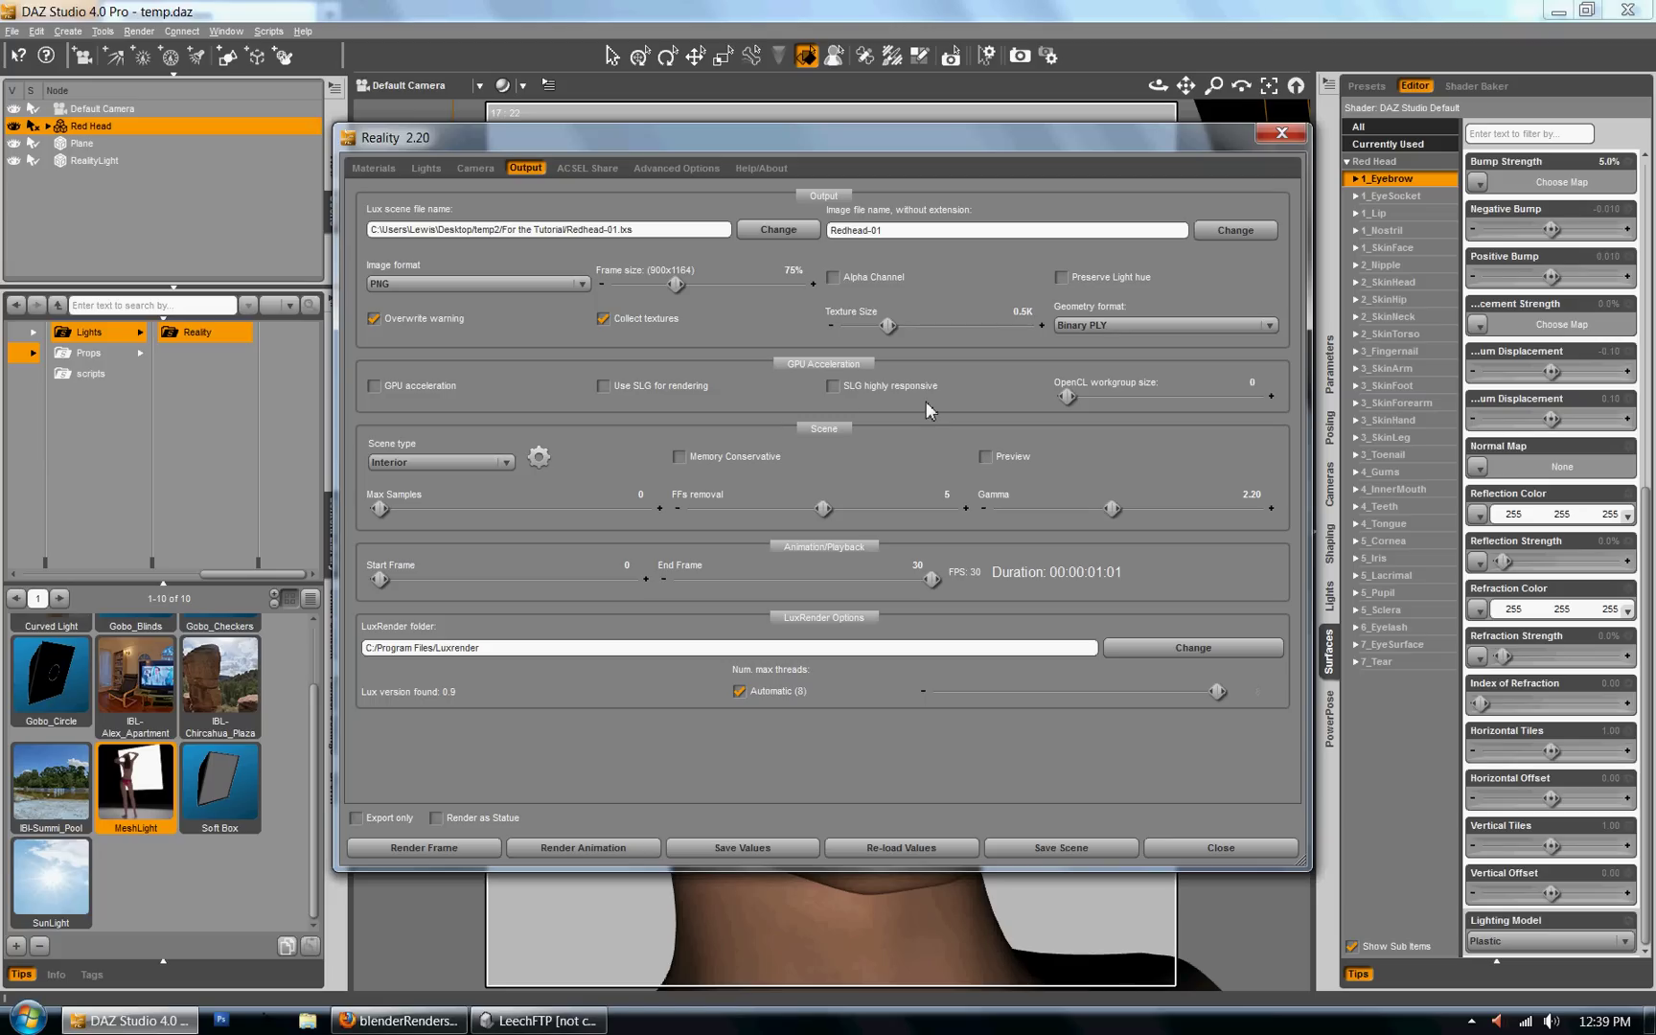
{"action": "left_click", "coordinate": [357, 817]}
{"action": "left_click", "coordinate": [359, 818]}
{"action": "left_click", "coordinate": [424, 850]}
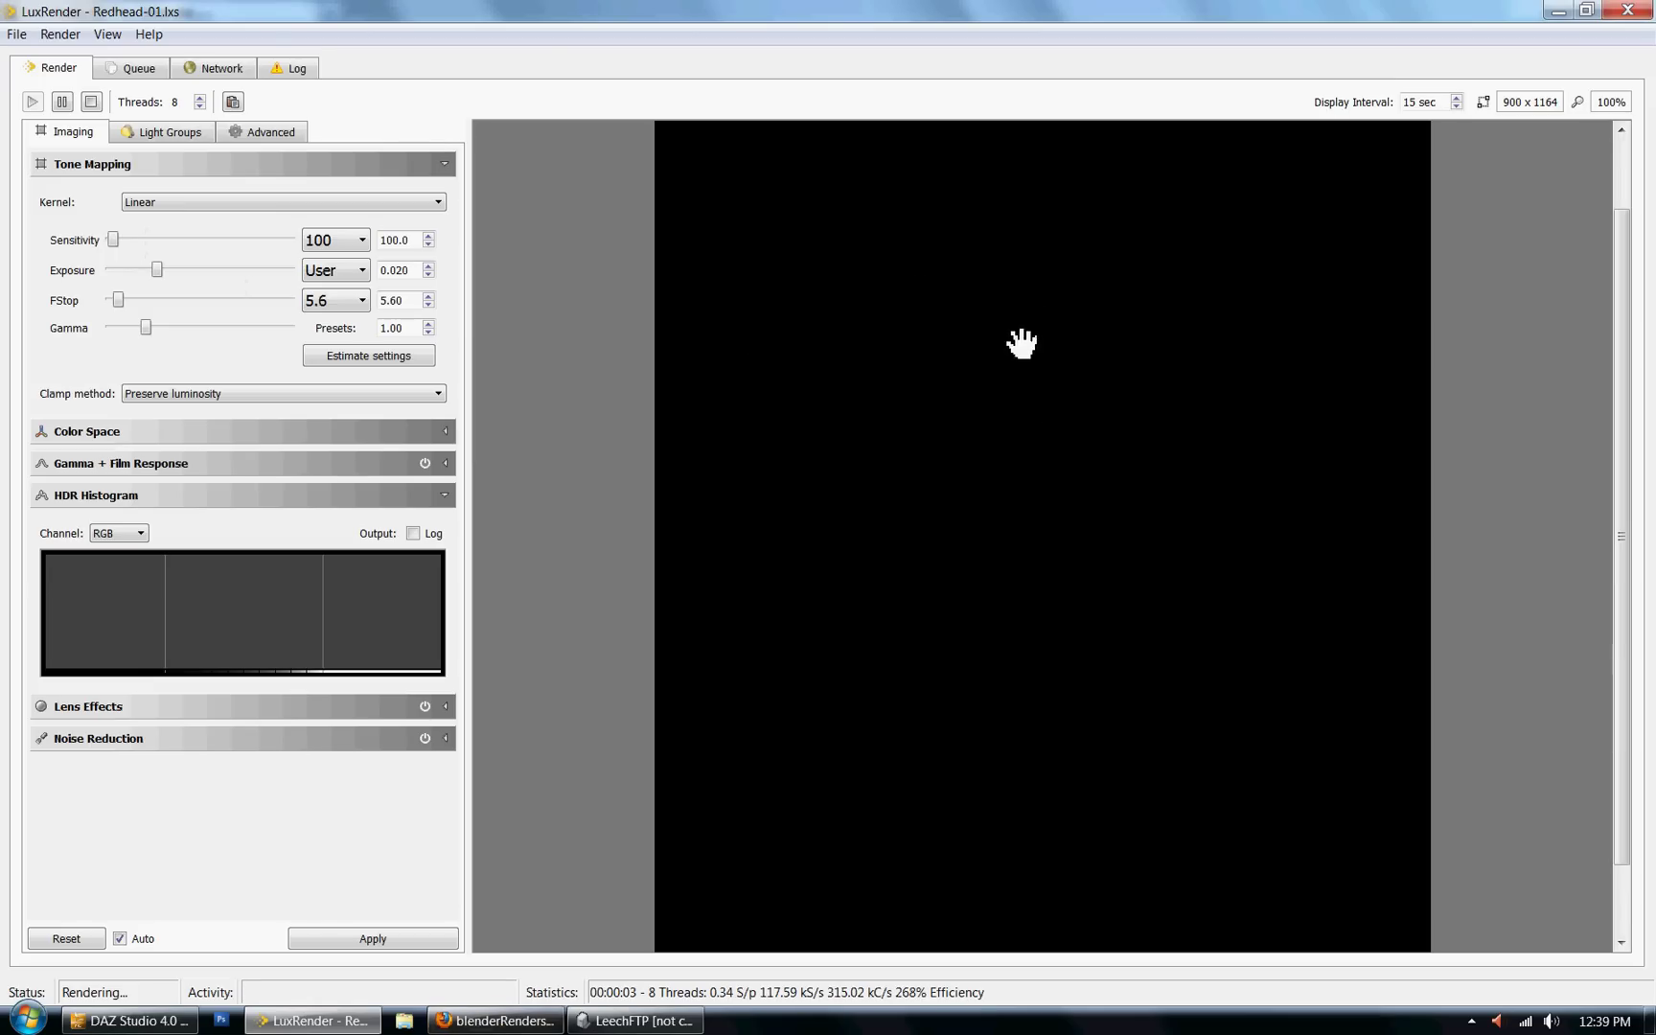
Switch to the blenderRenders dashboard in Firefox and start one LuxRender v1.0 machine for 1 hour
{"action": "left_click", "coordinate": [506, 1022]}
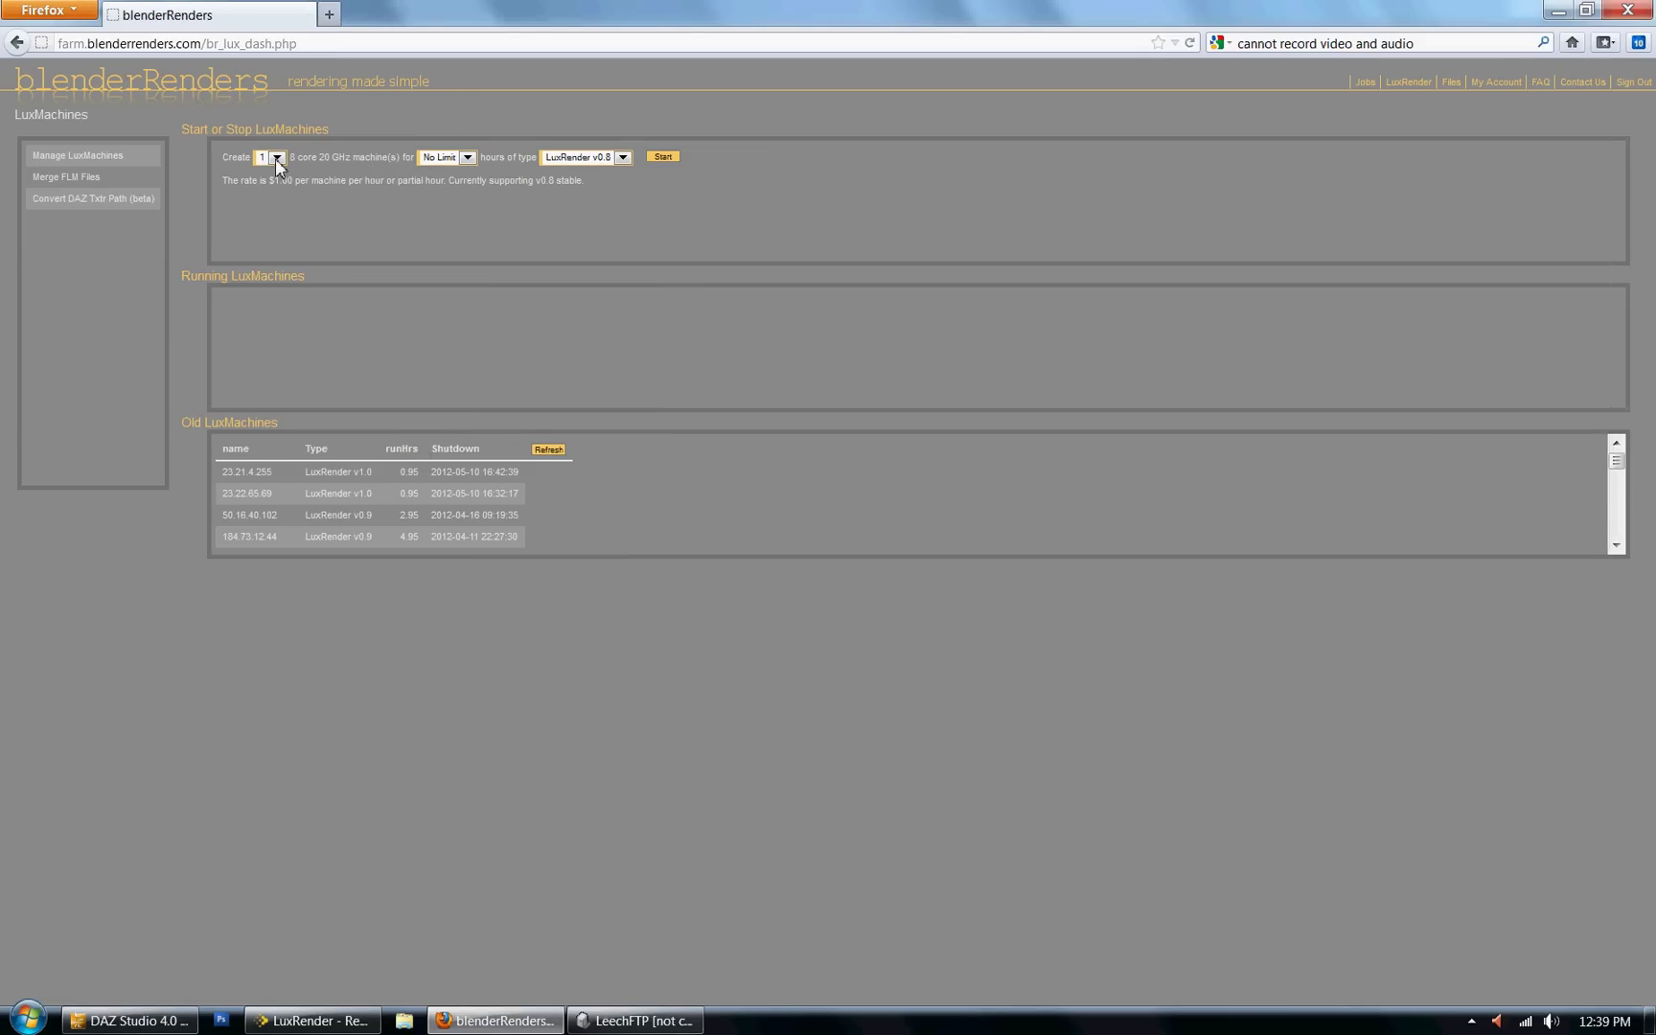
{"action": "left_click", "coordinate": [467, 161]}
{"action": "left_click", "coordinate": [448, 181]}
{"action": "left_click", "coordinate": [623, 158]}
{"action": "left_click", "coordinate": [664, 159]}
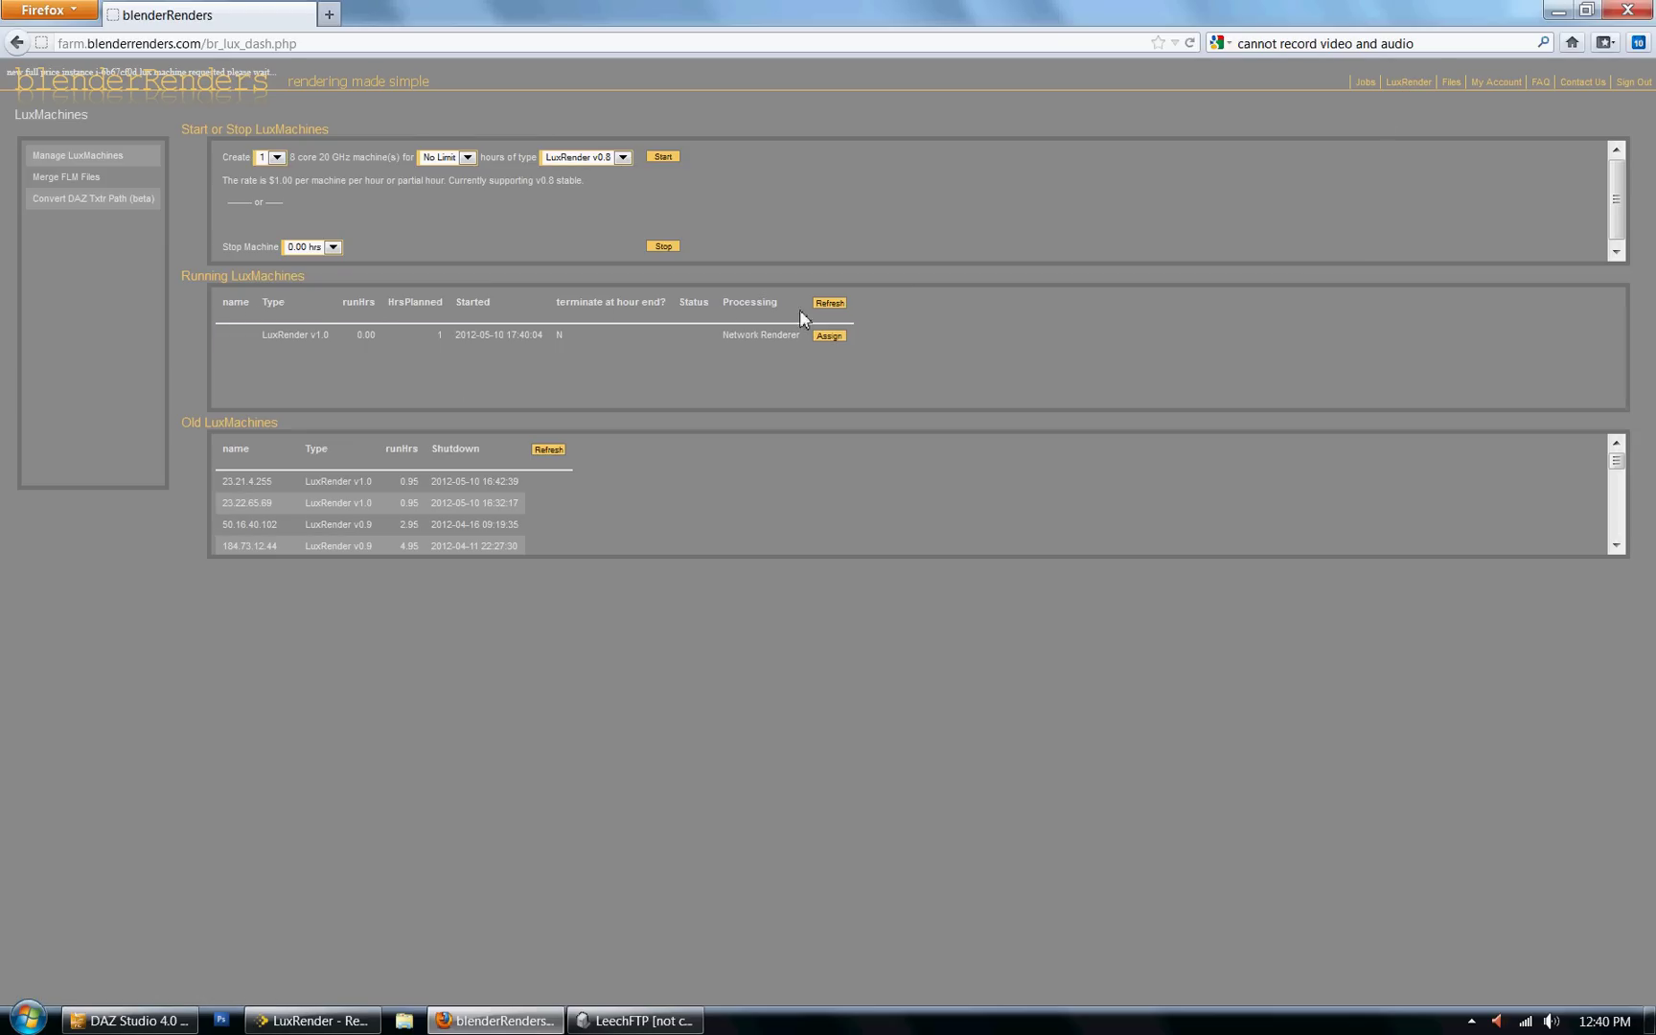
Refresh the running LuxMachines list until the new machine has an IP address, and copy that address
{"action": "left_click", "coordinate": [830, 303]}
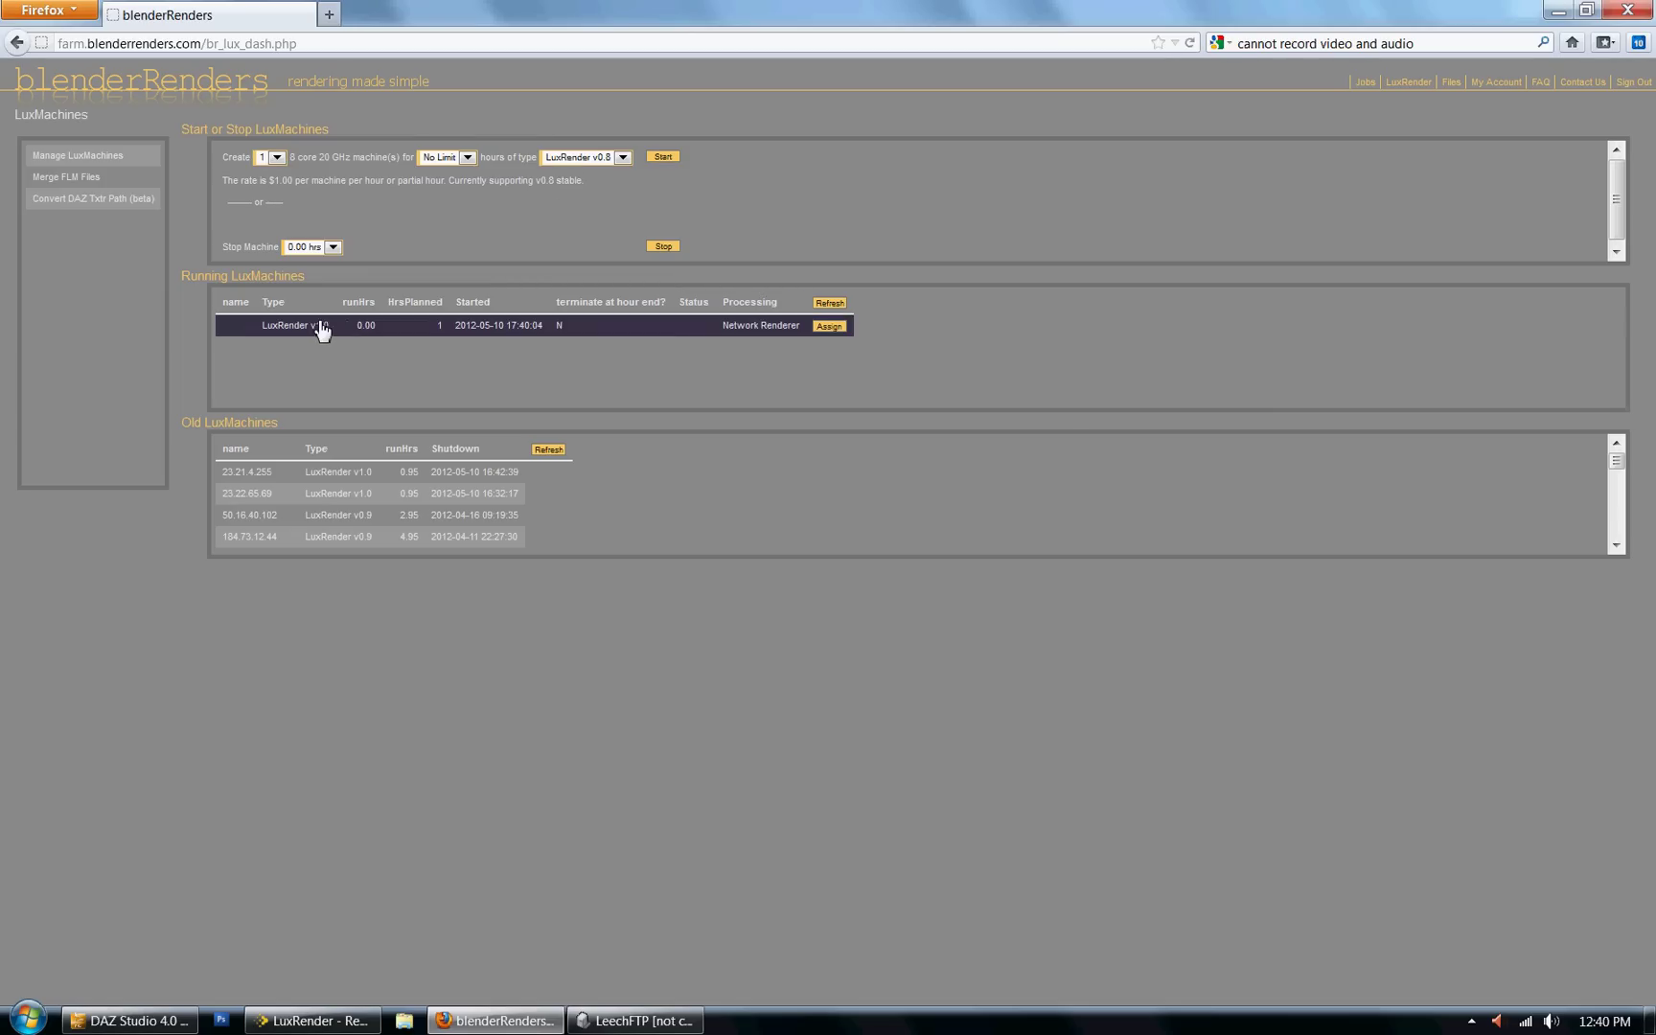
{"action": "left_click", "coordinate": [830, 303]}
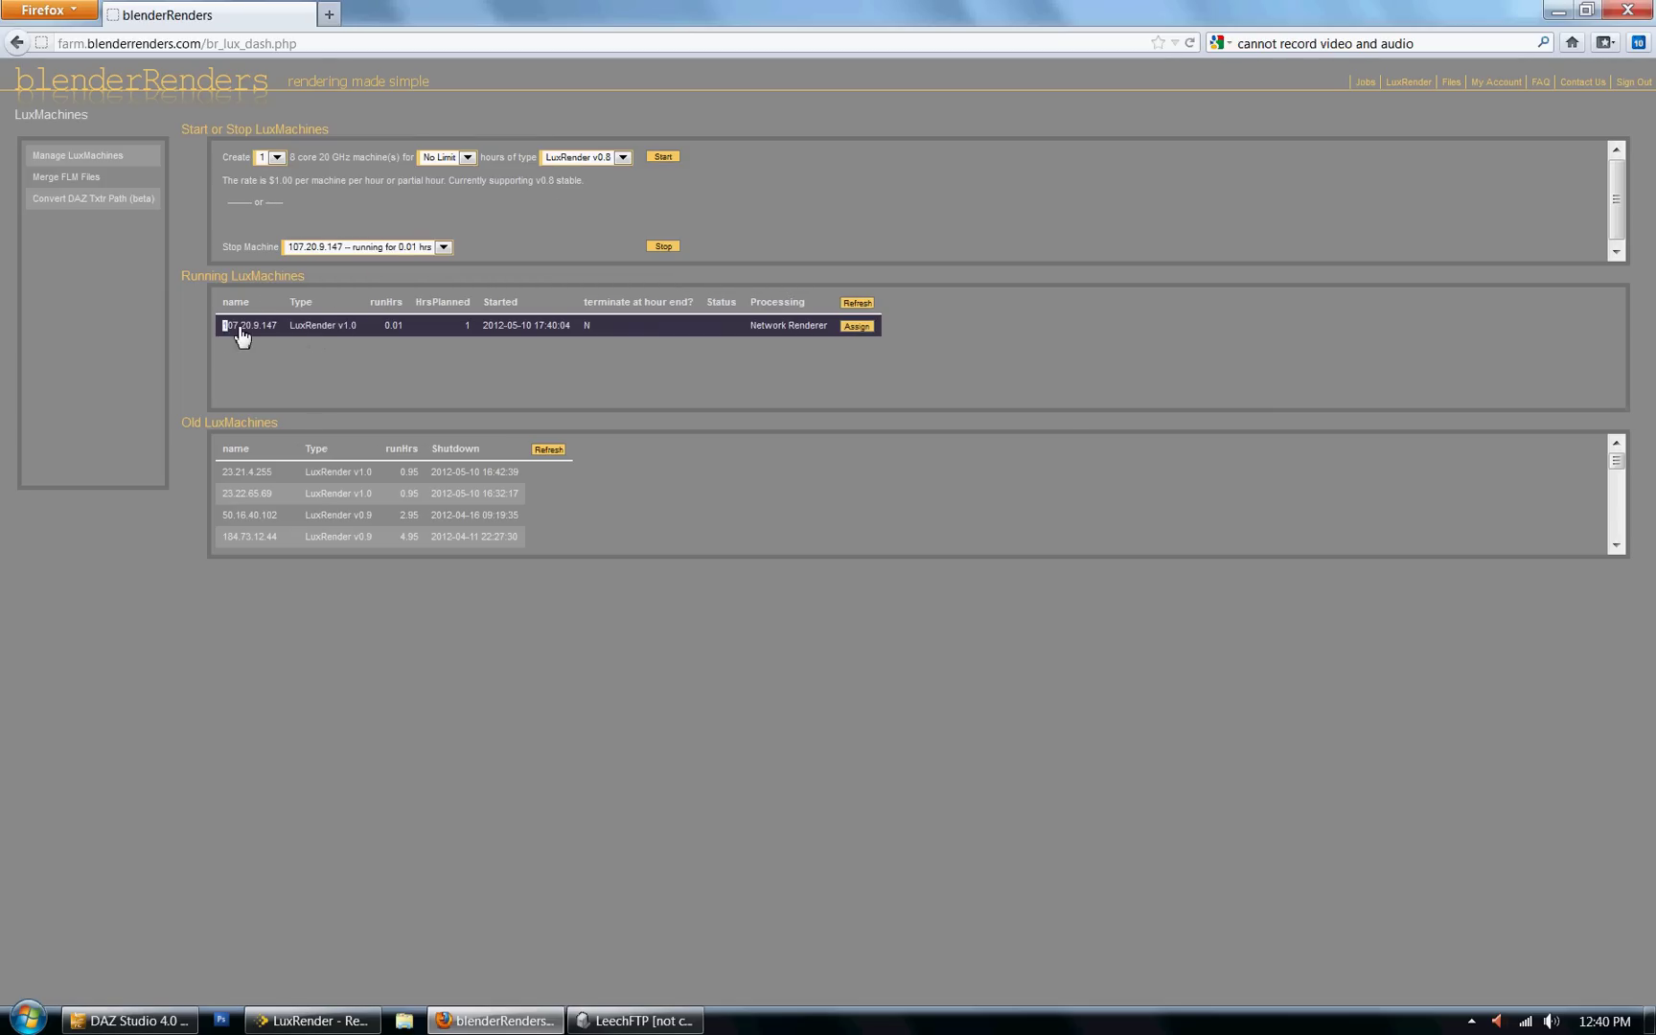
{"action": "right_click", "coordinate": [281, 333]}
{"action": "left_click", "coordinate": [316, 345]}
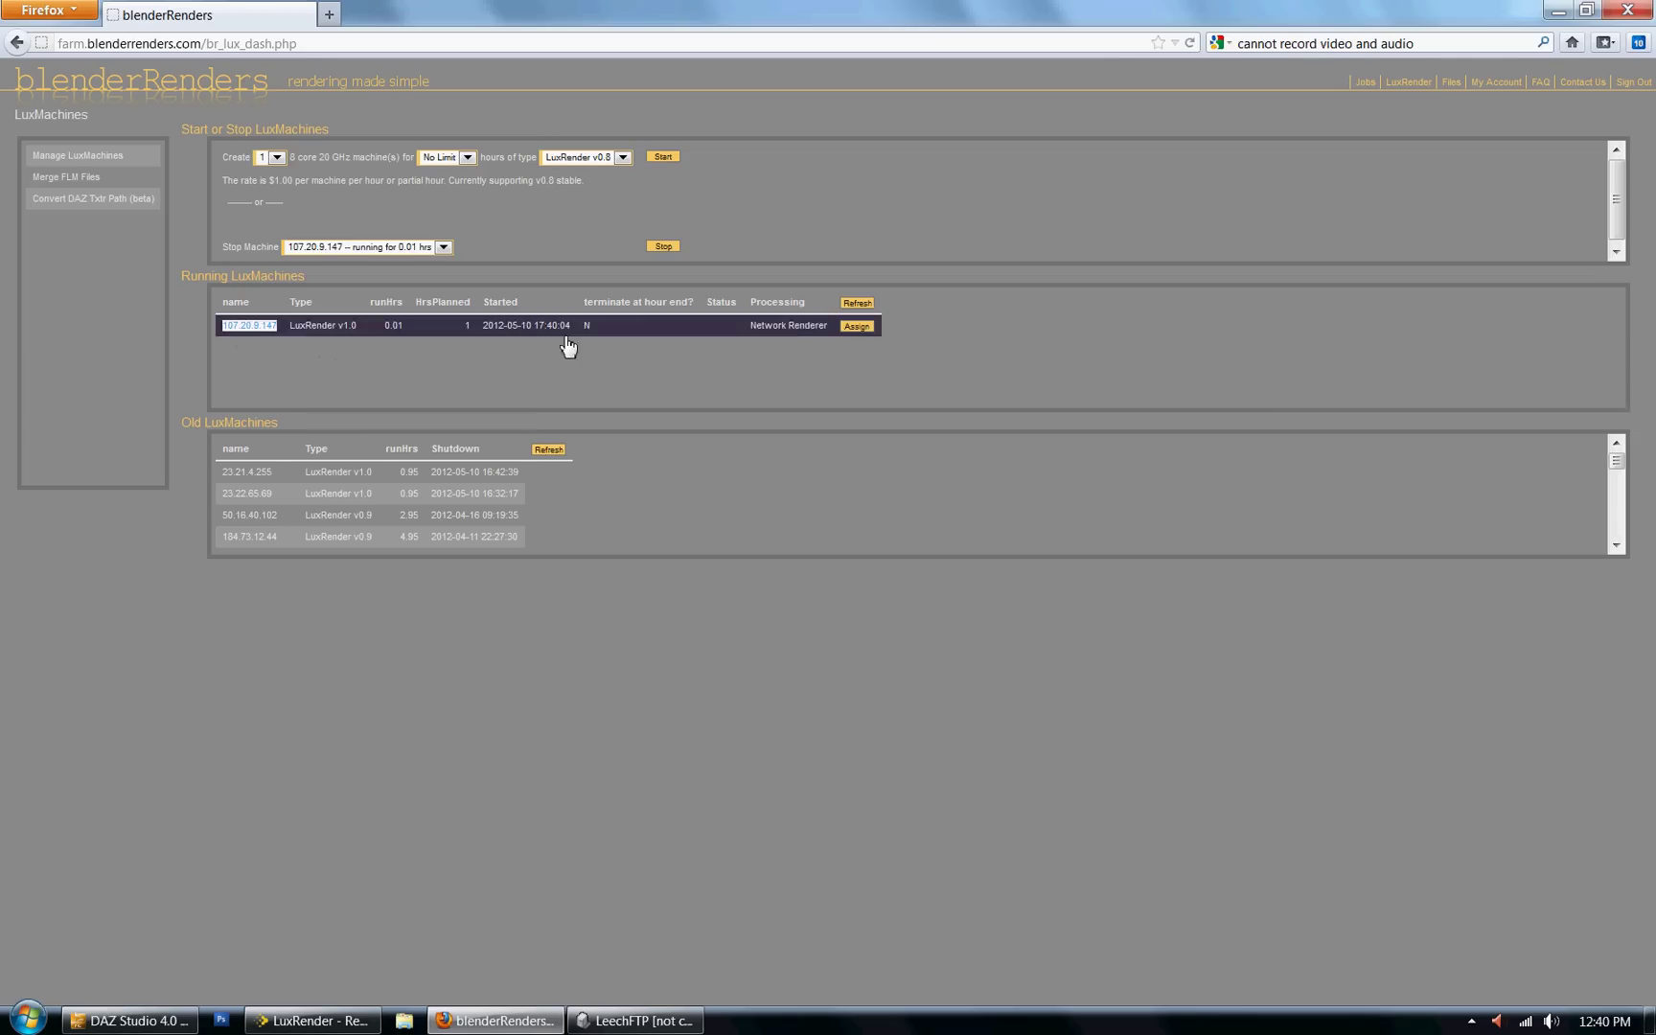
Switch to LuxRender and try to add the copied address 107.20.9.147 as a network render server
{"action": "left_click", "coordinate": [618, 1021]}
{"action": "left_click", "coordinate": [314, 1021]}
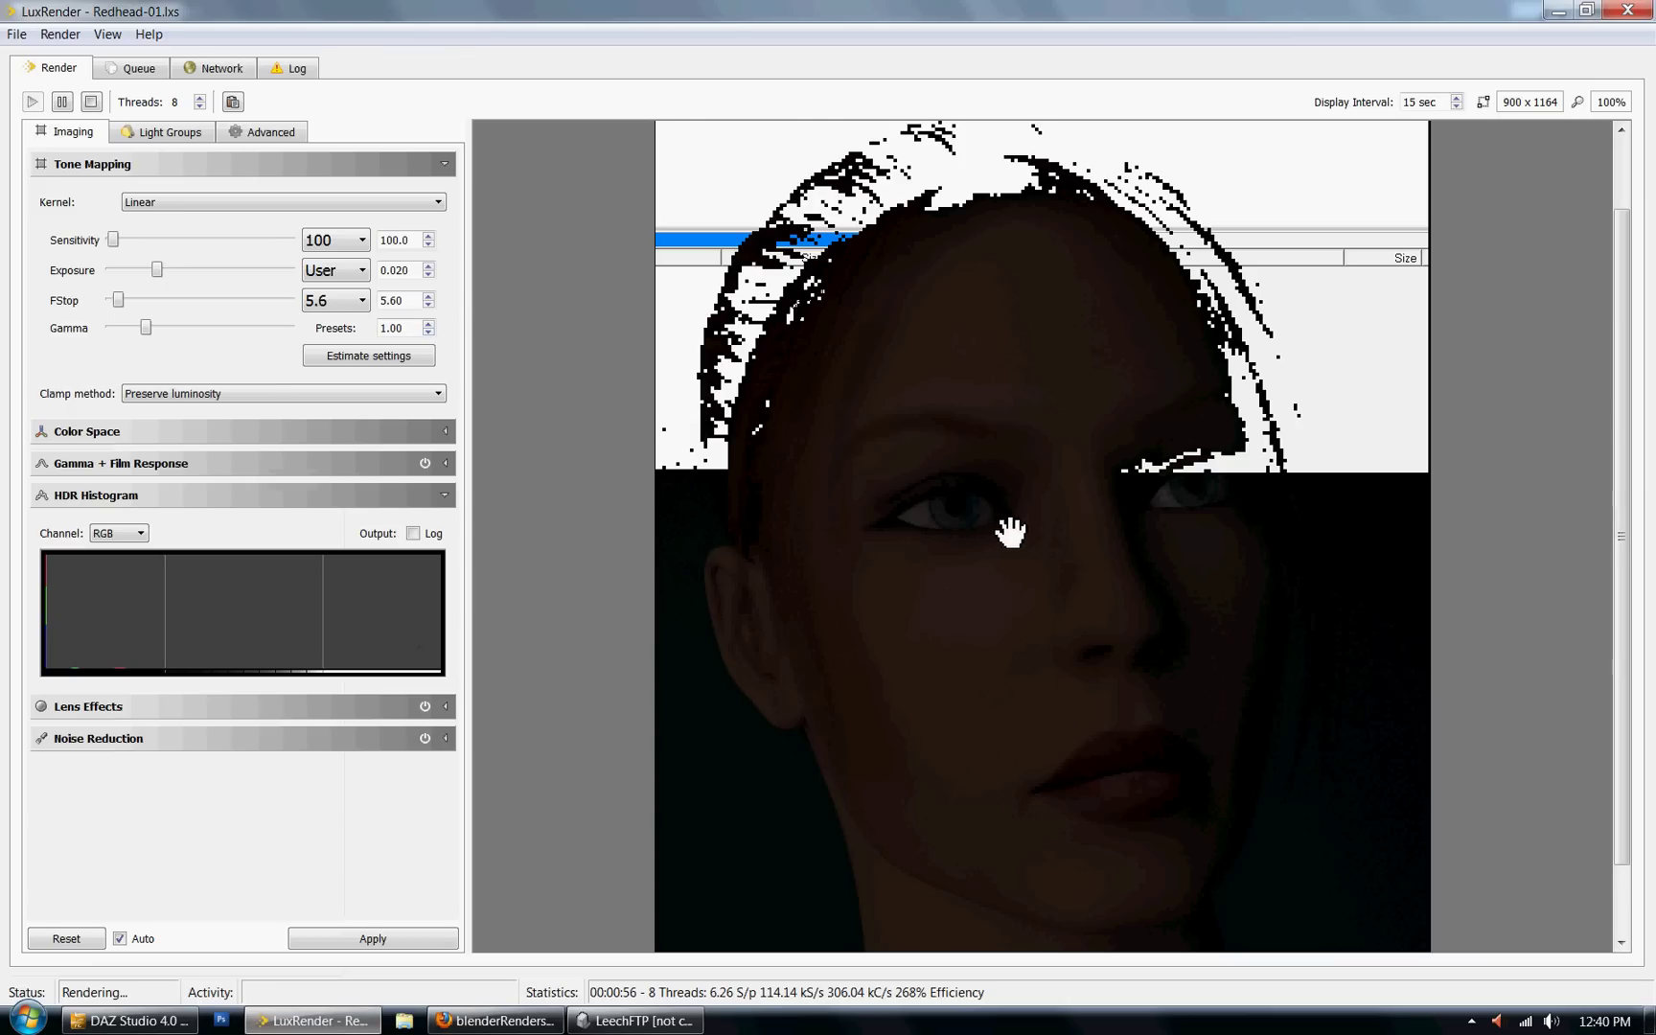
{"action": "left_click", "coordinate": [213, 73]}
{"action": "right_click", "coordinate": [117, 100]}
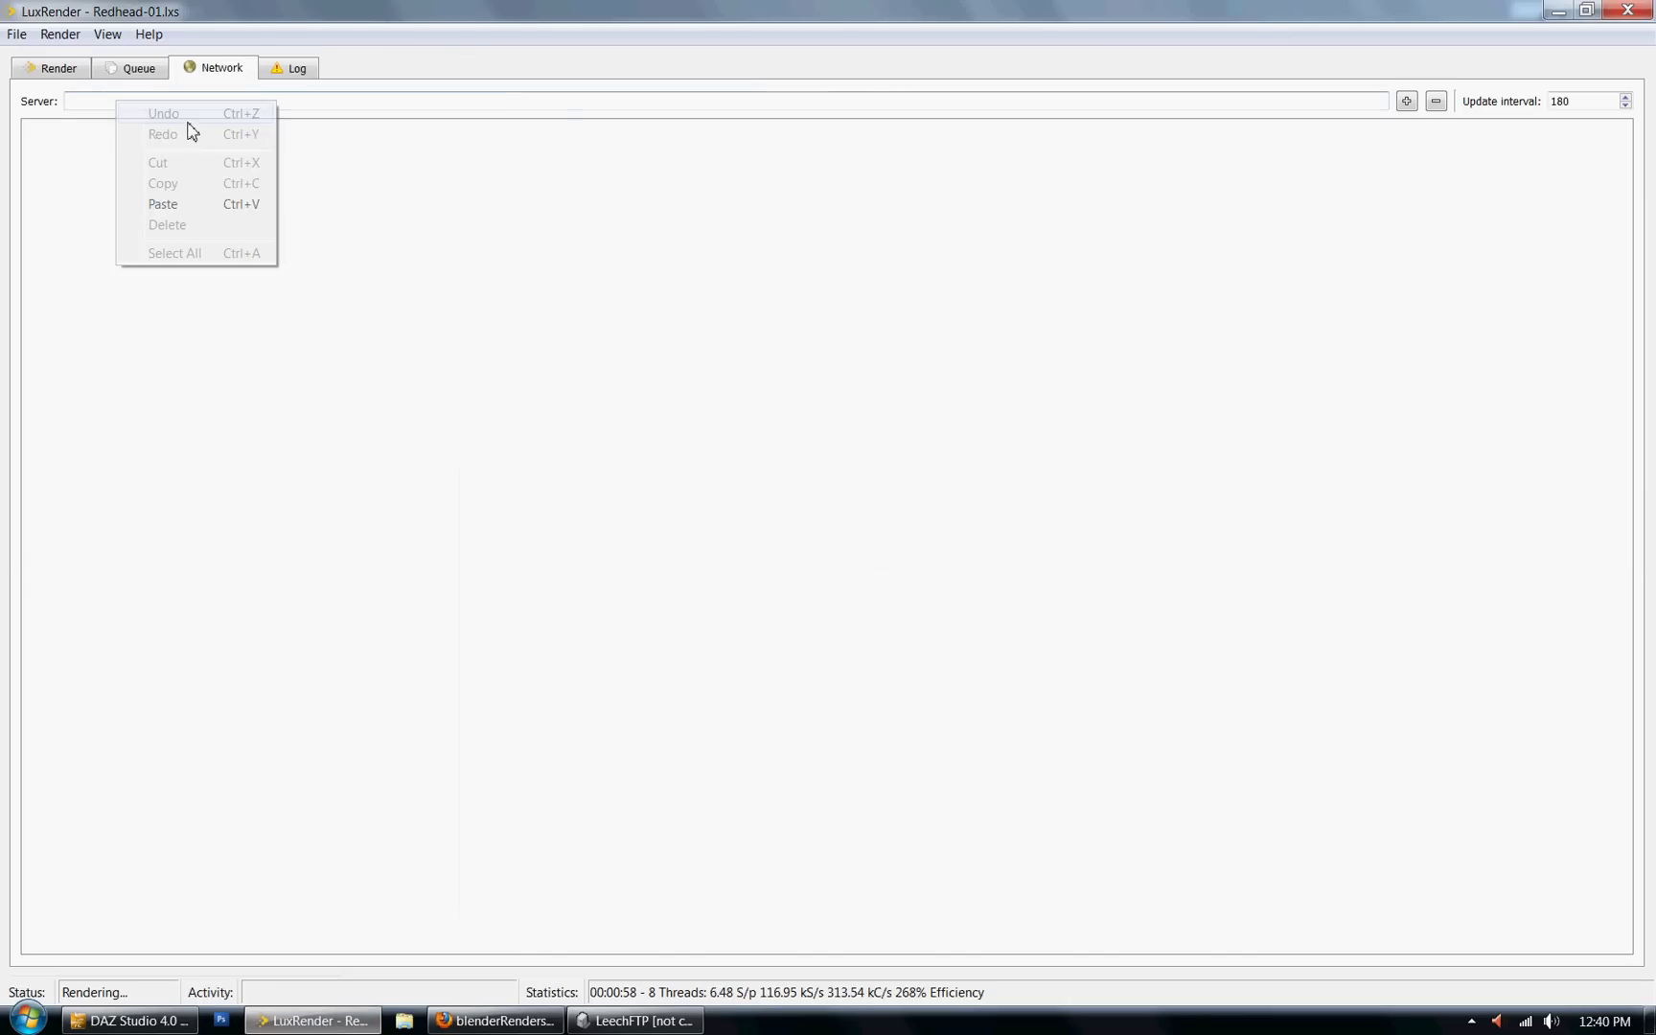
{"action": "left_click", "coordinate": [163, 204]}
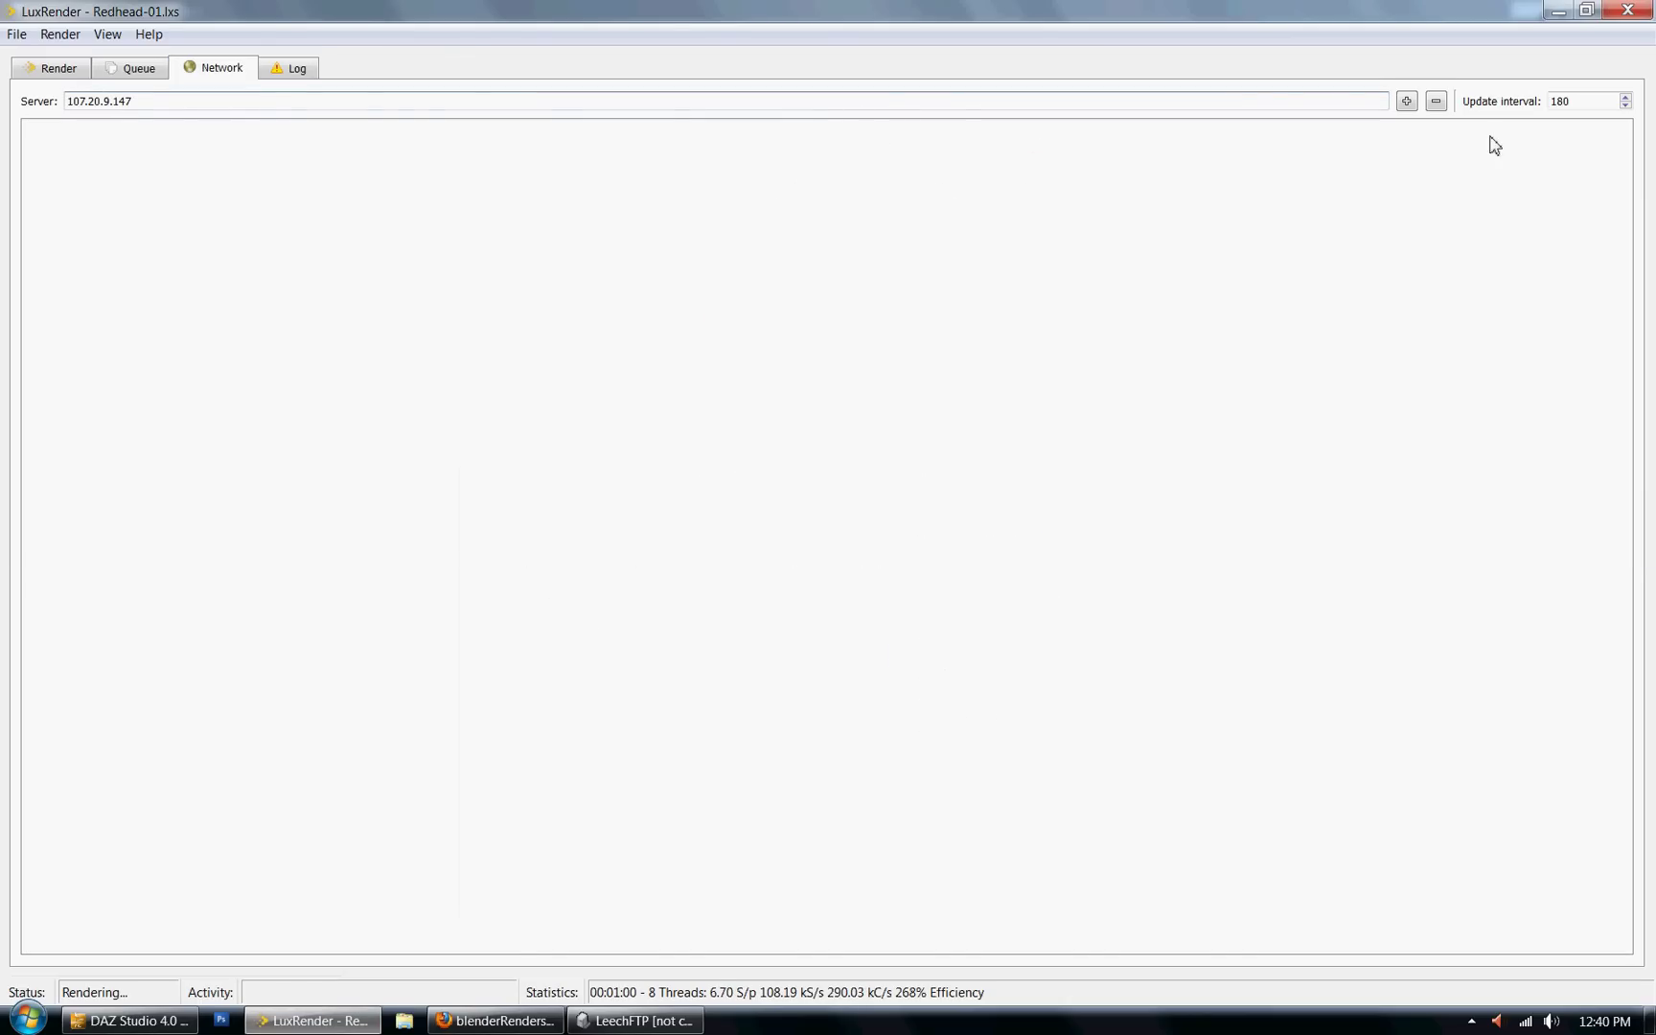
{"action": "left_click", "coordinate": [1407, 102]}
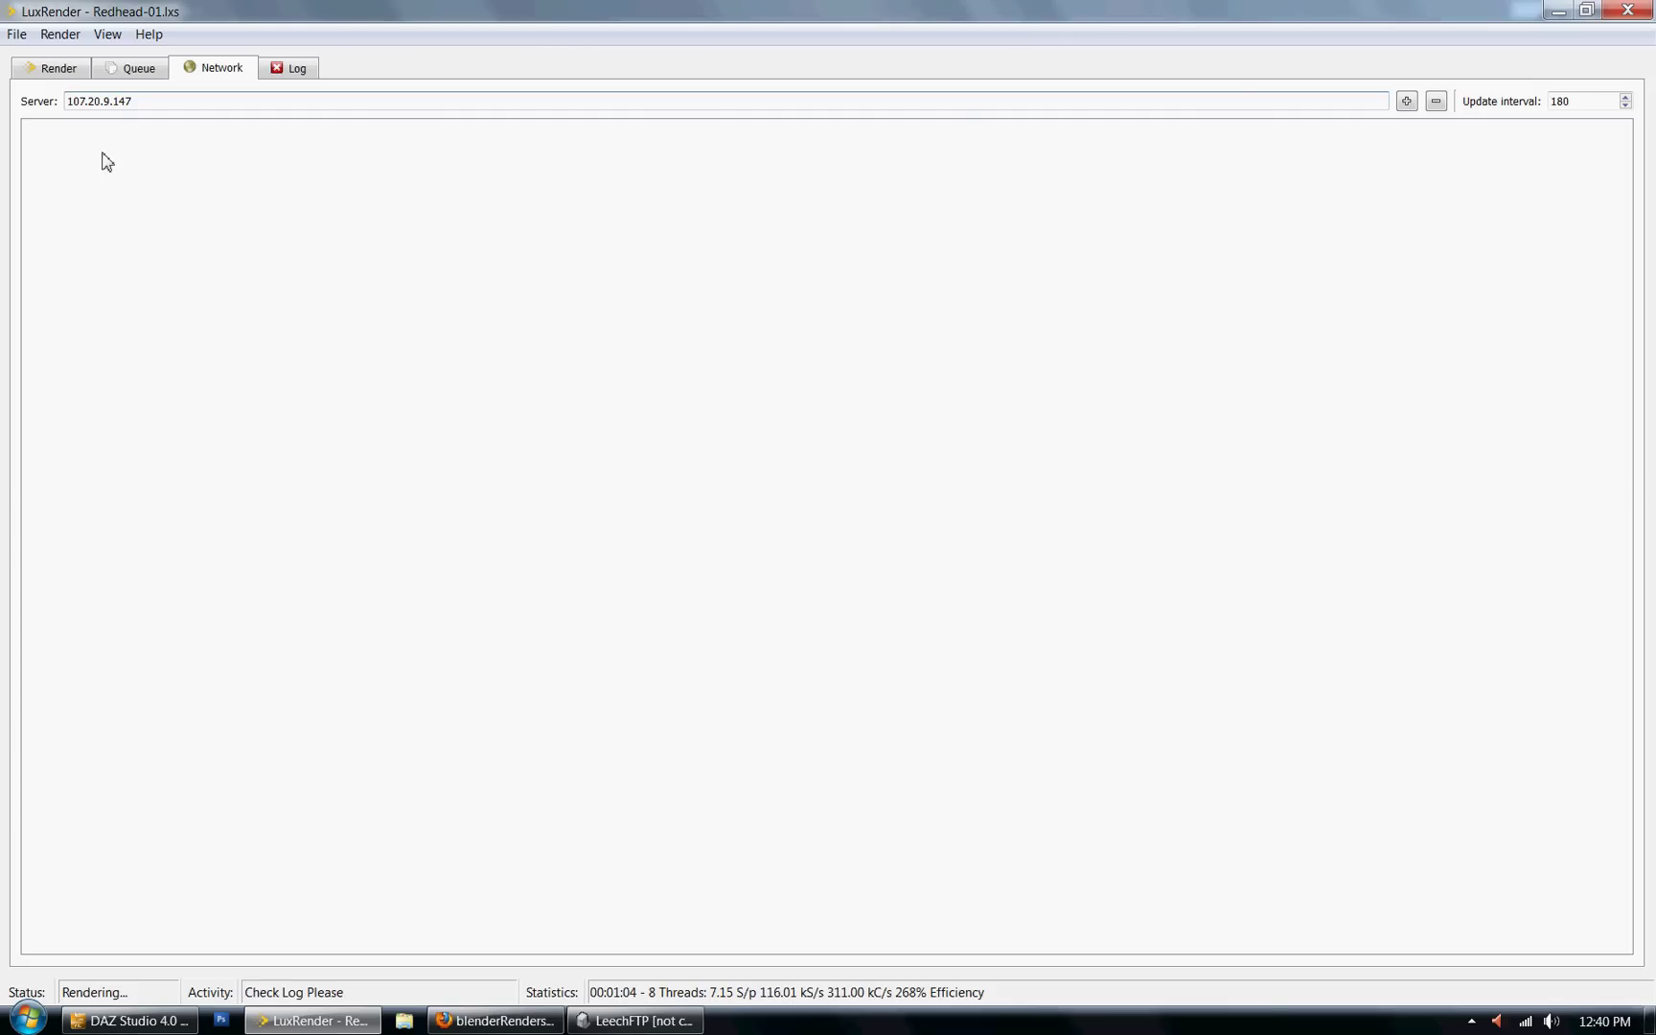
Check the log for the server connection, retry adding 107.20.9.147, and check the log again
{"action": "left_click", "coordinate": [296, 69]}
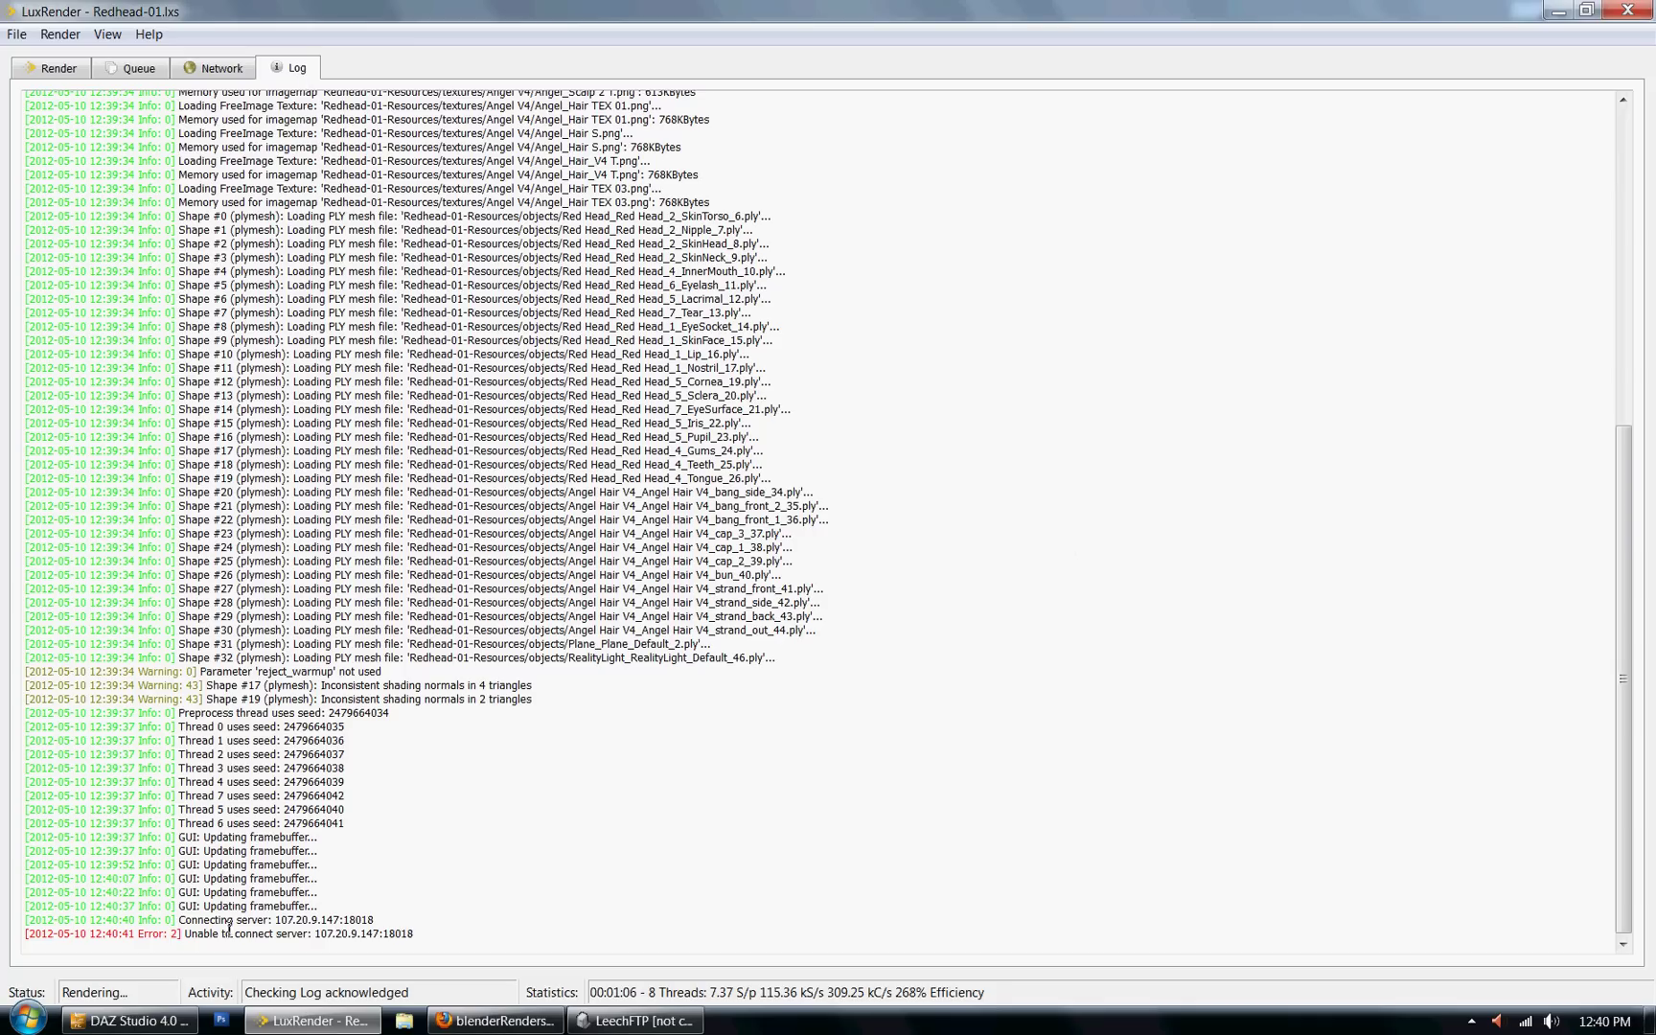
{"action": "left_click", "coordinate": [190, 75]}
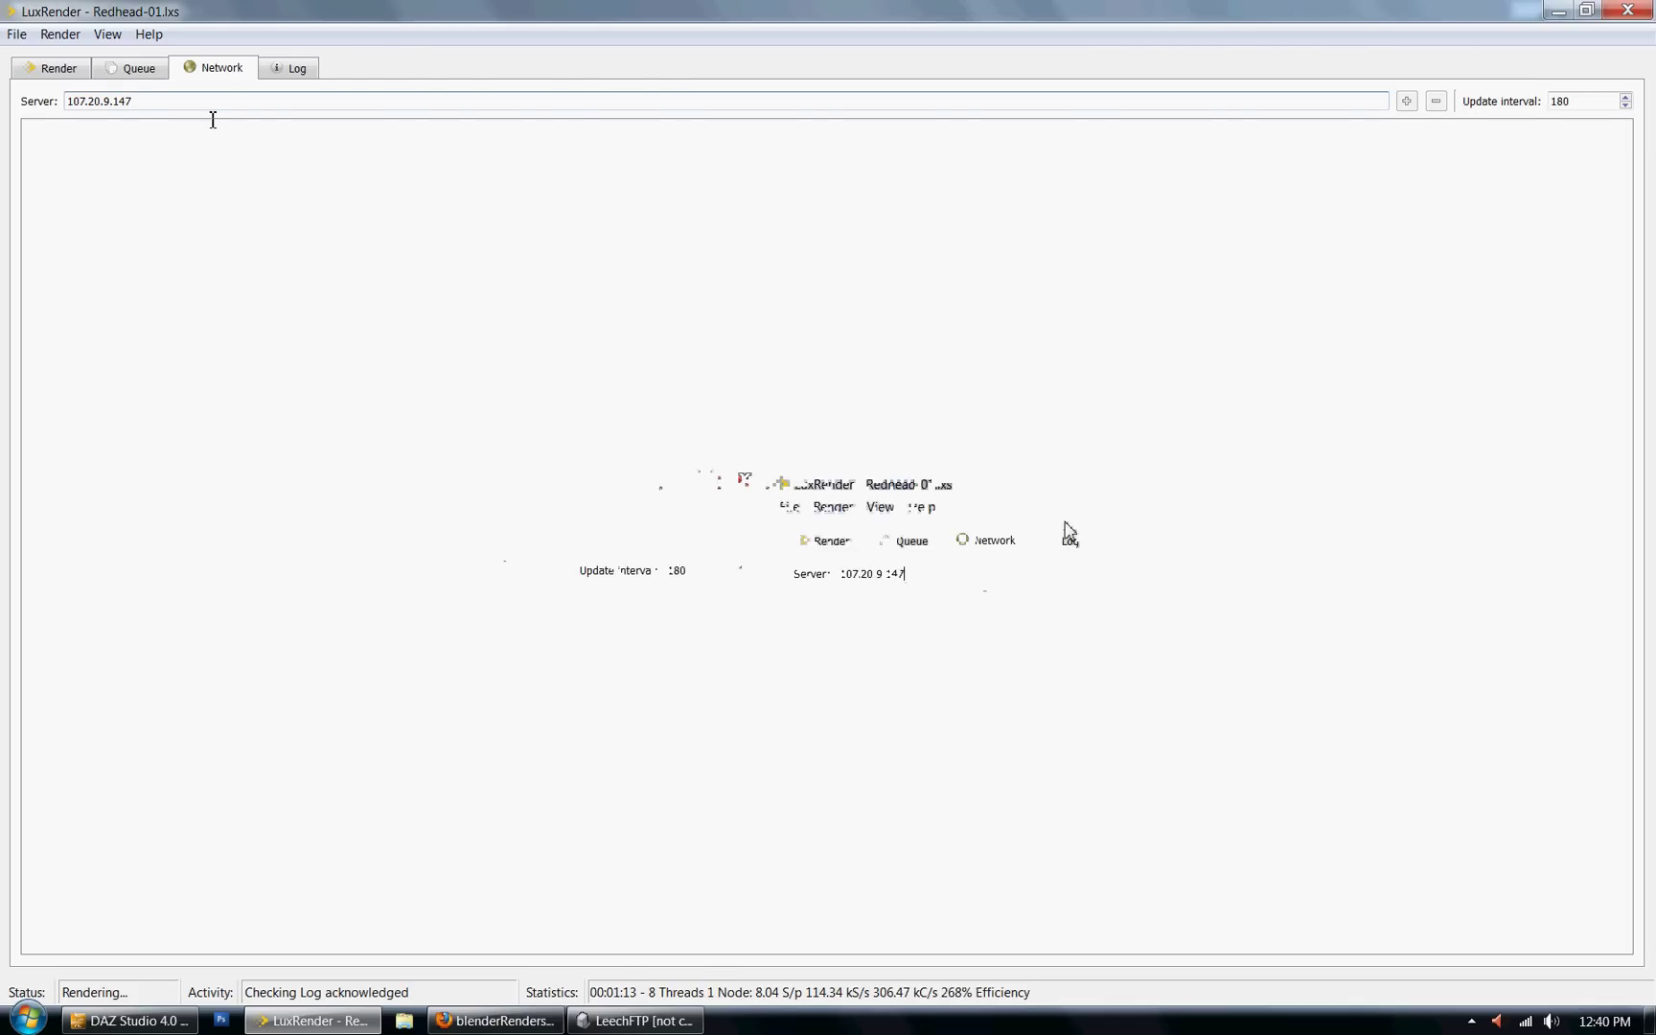
{"action": "left_click", "coordinate": [292, 69]}
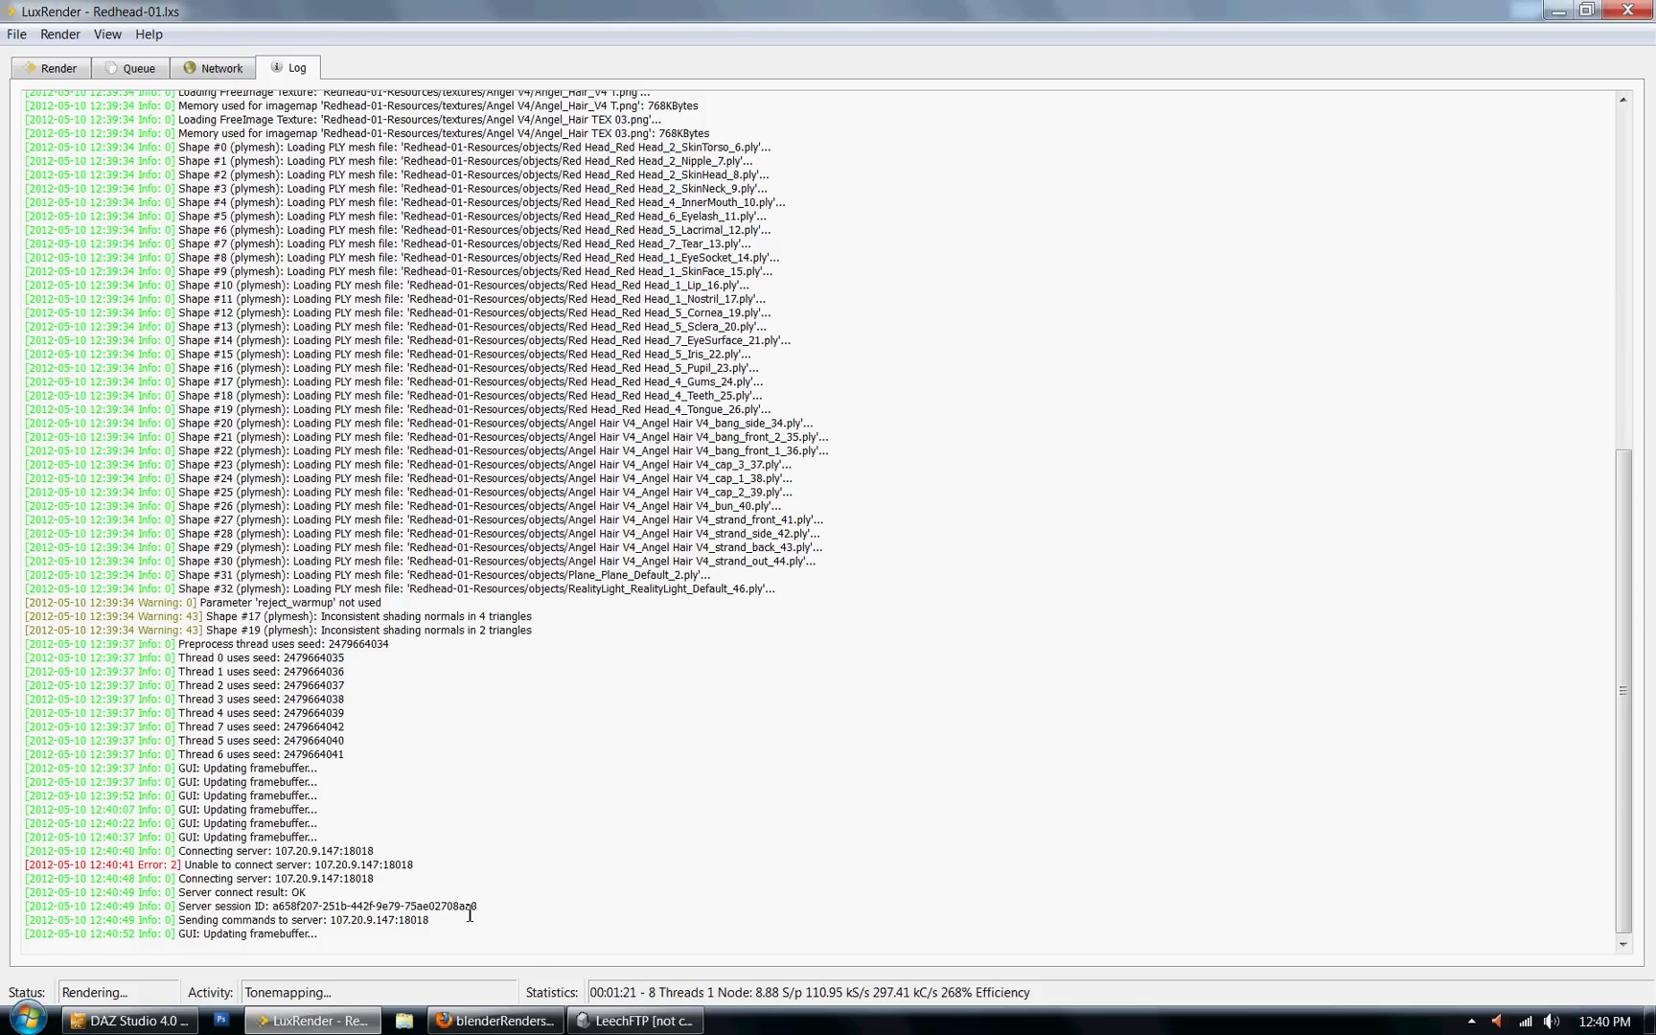
Set the render's tone mapping to the Linear kernel and apply estimated exposure settings
{"action": "left_click", "coordinate": [88, 70]}
{"action": "left_click", "coordinate": [197, 204]}
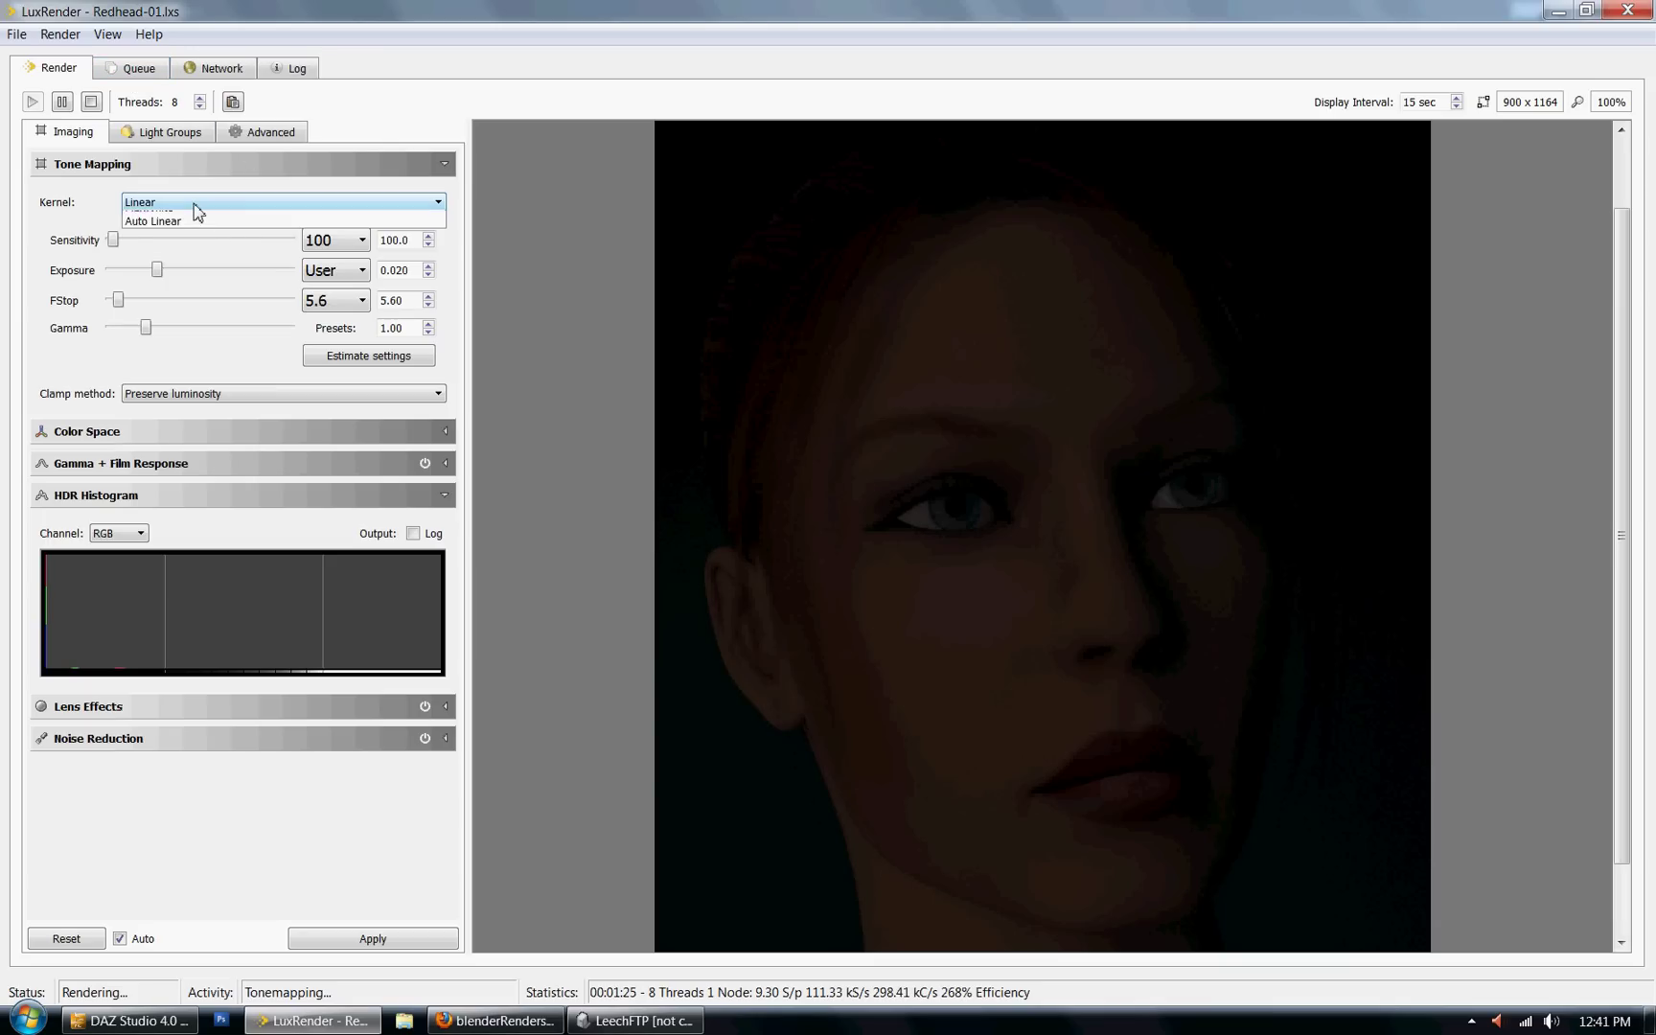
{"action": "left_click", "coordinate": [206, 230]}
{"action": "left_click", "coordinate": [354, 357]}
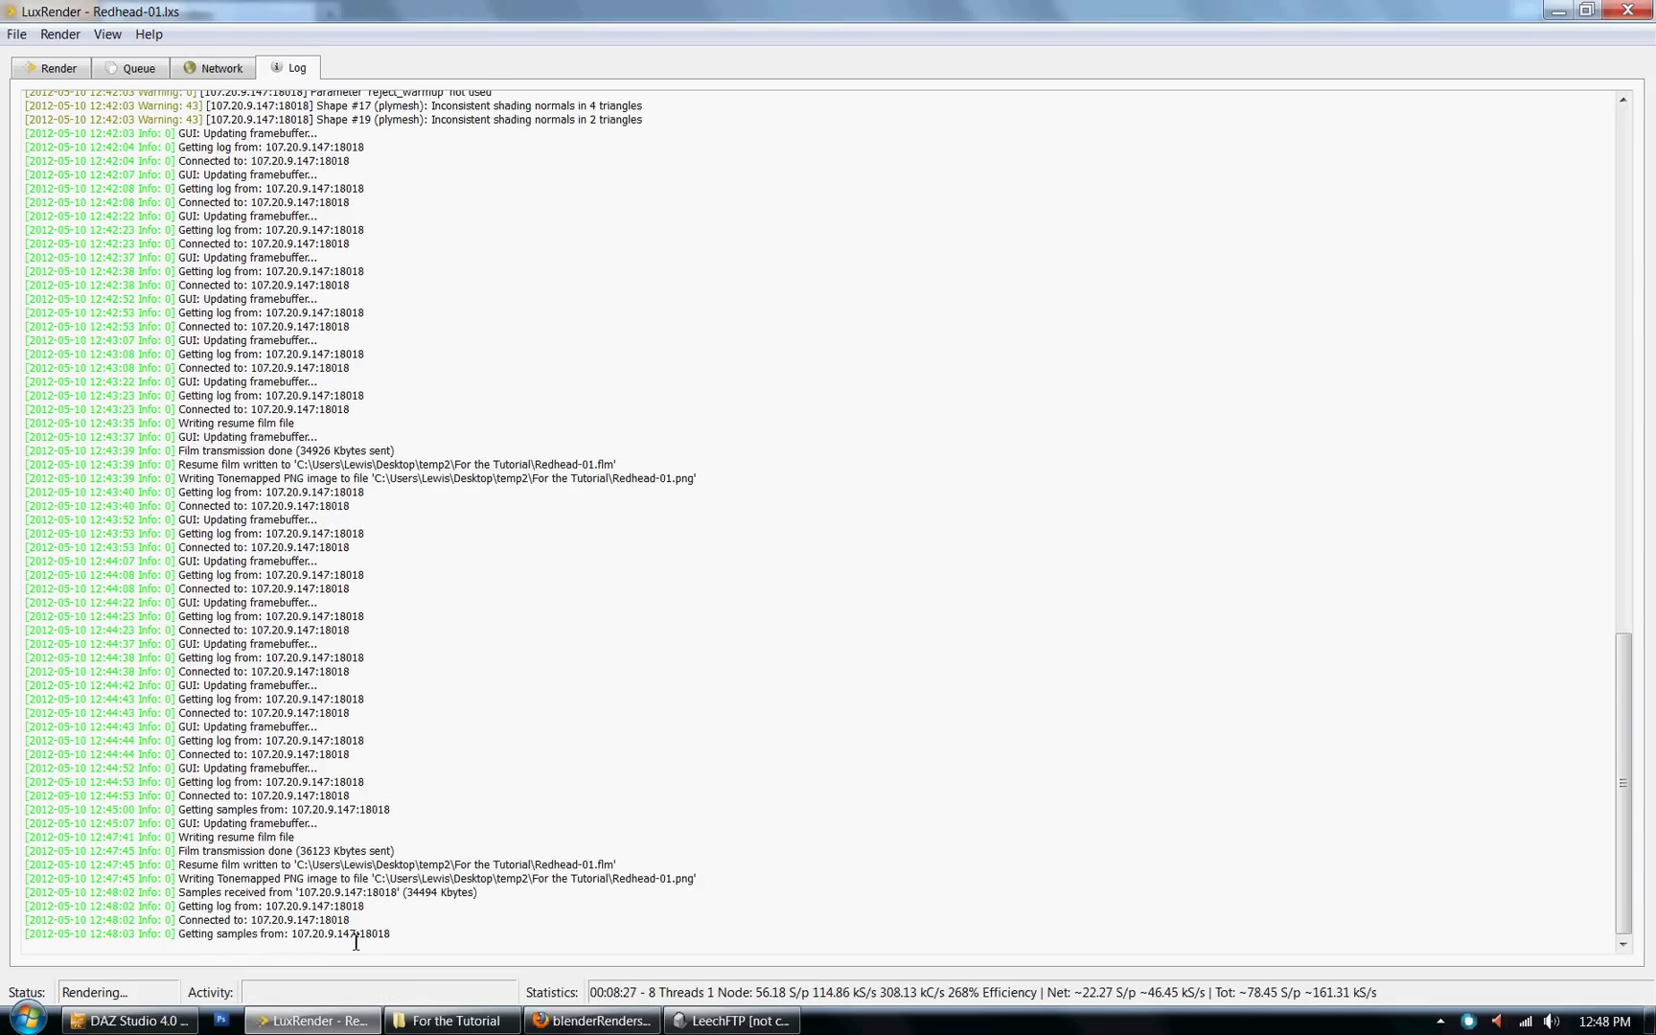
Examine the network server's sample contribution and inspect the rendered face up close for remaining noise
{"action": "left_click", "coordinate": [215, 67]}
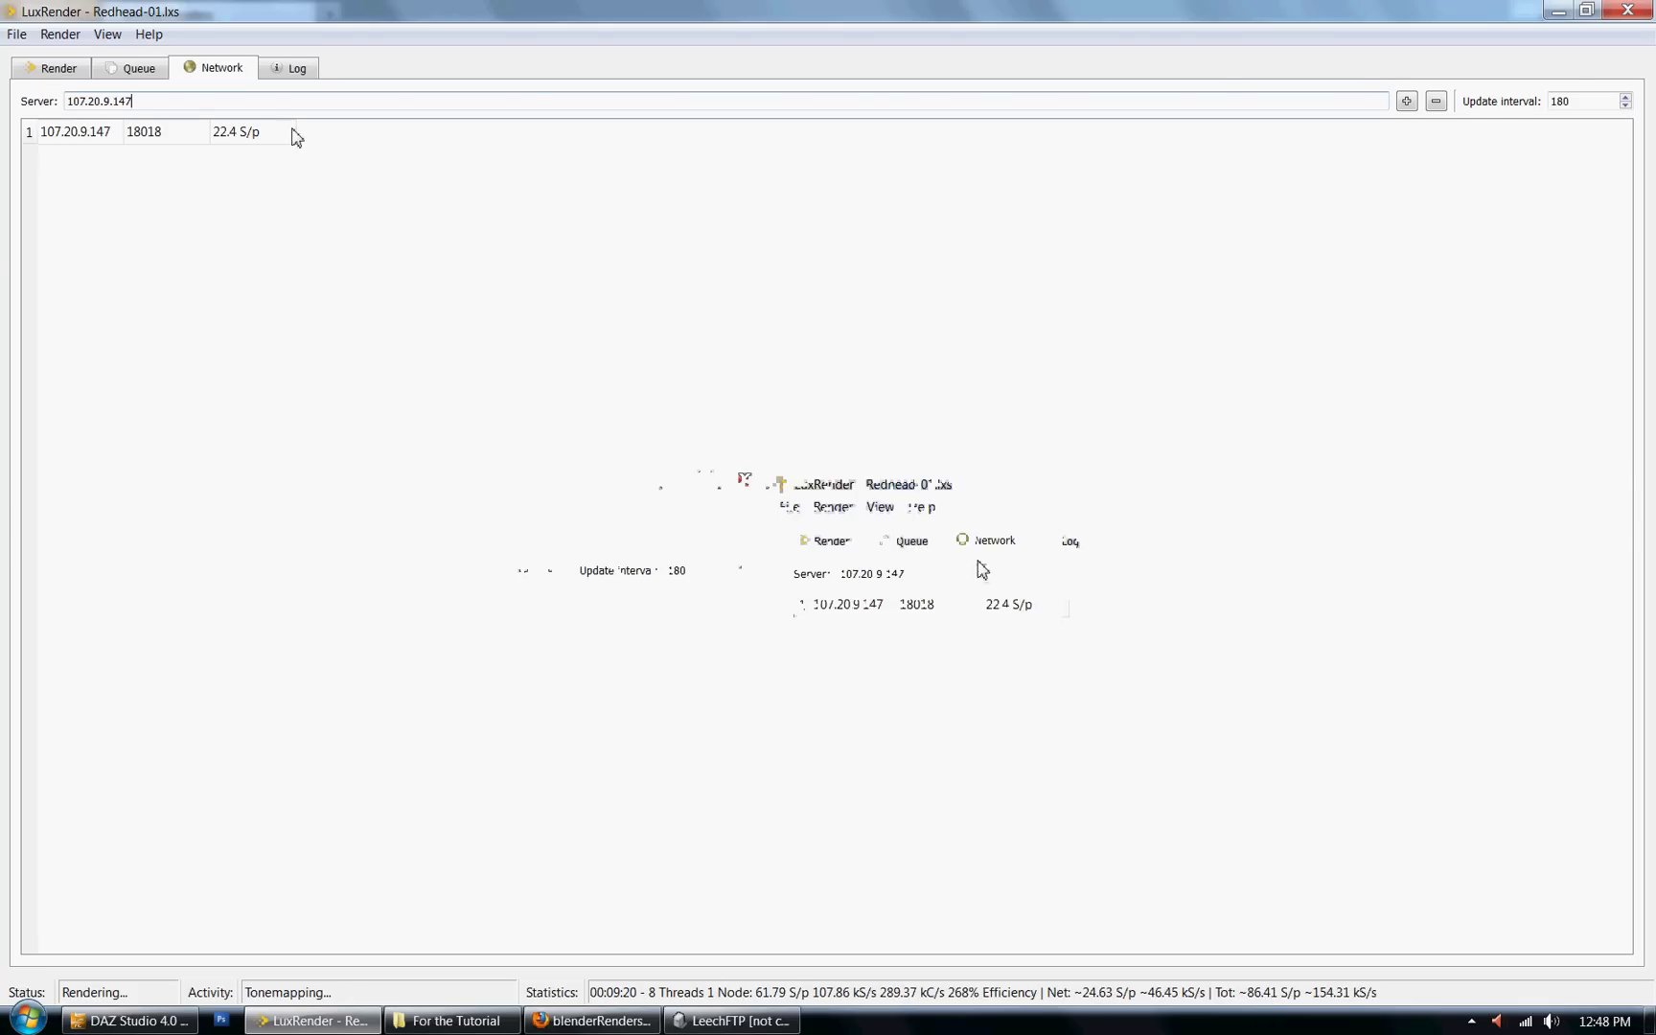
{"action": "left_click", "coordinate": [57, 68]}
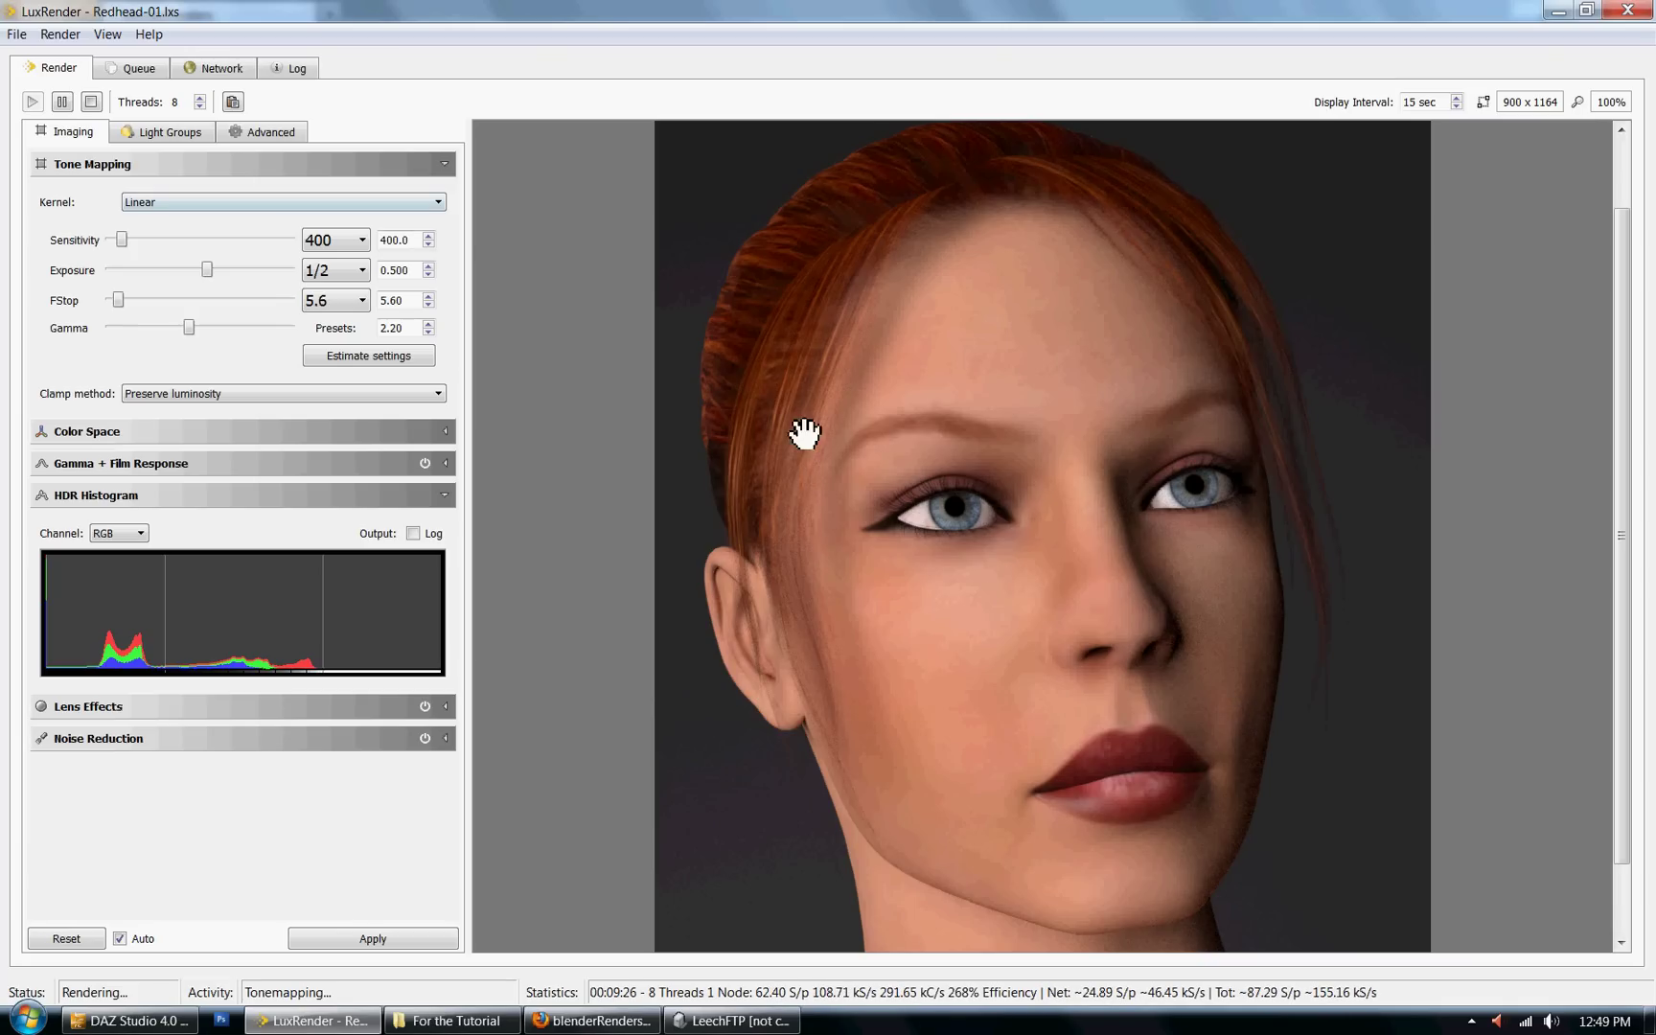
{"action": "scroll", "coordinate": [1202, 646], "scroll_direction": "up", "scroll_amount": 3}
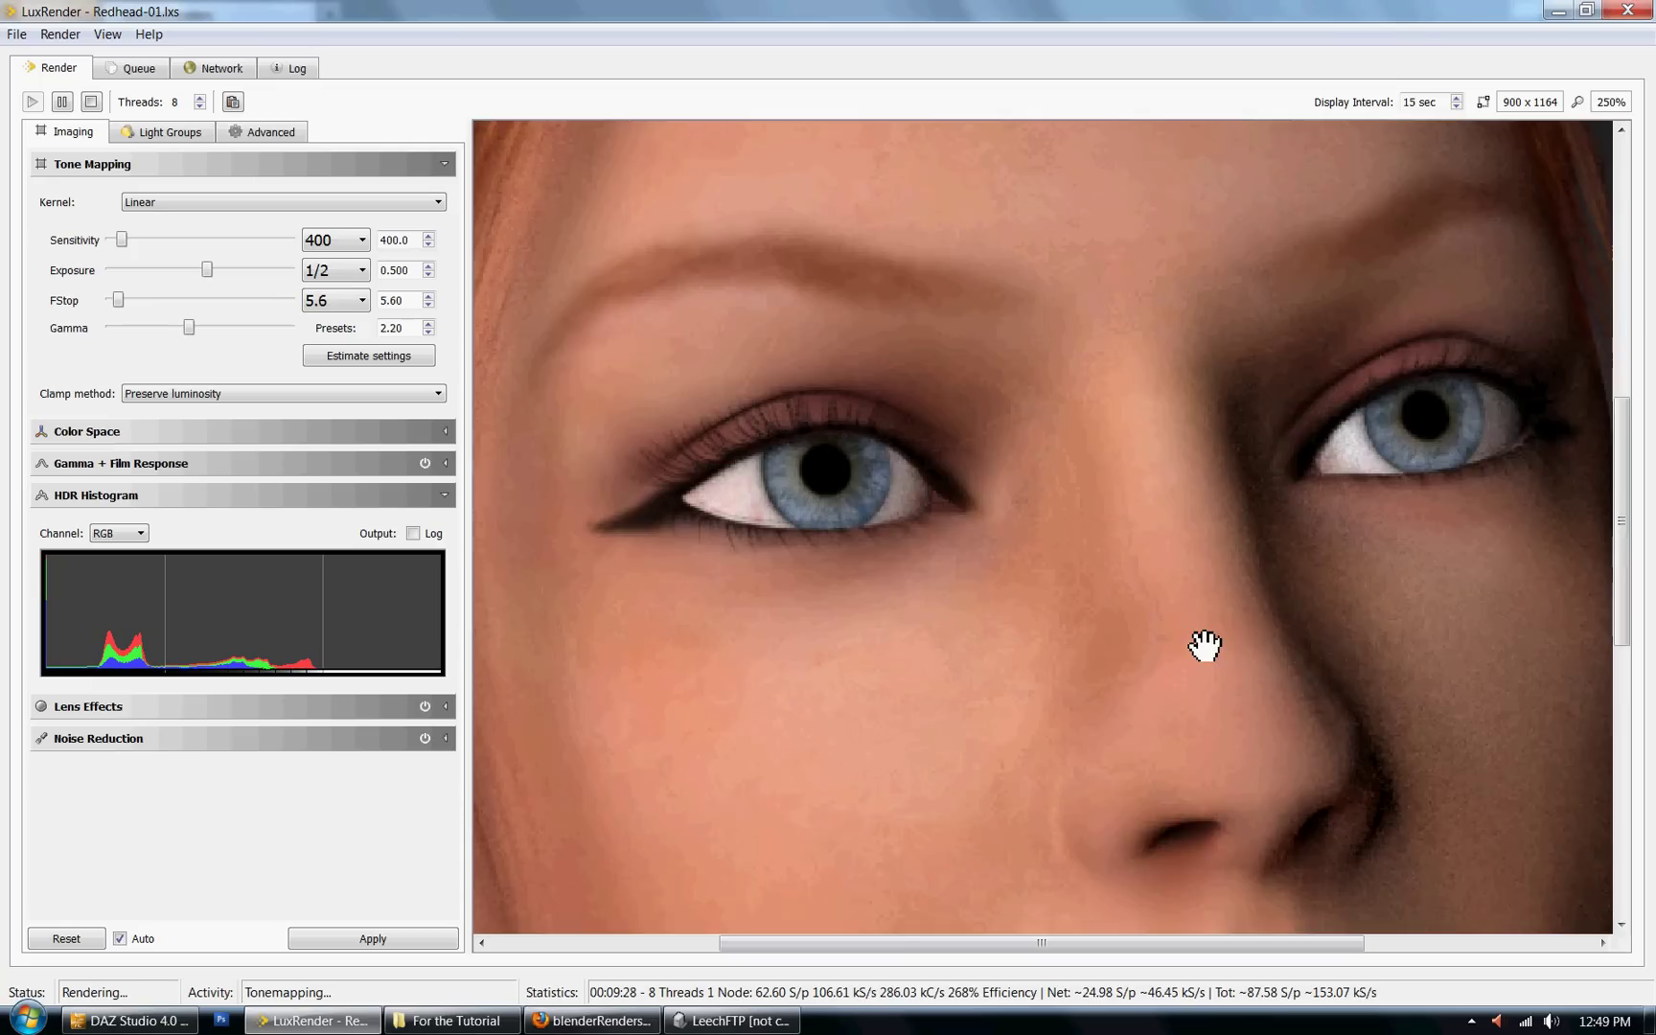
{"action": "scroll", "coordinate": [1205, 646], "scroll_direction": "up", "scroll_amount": 4}
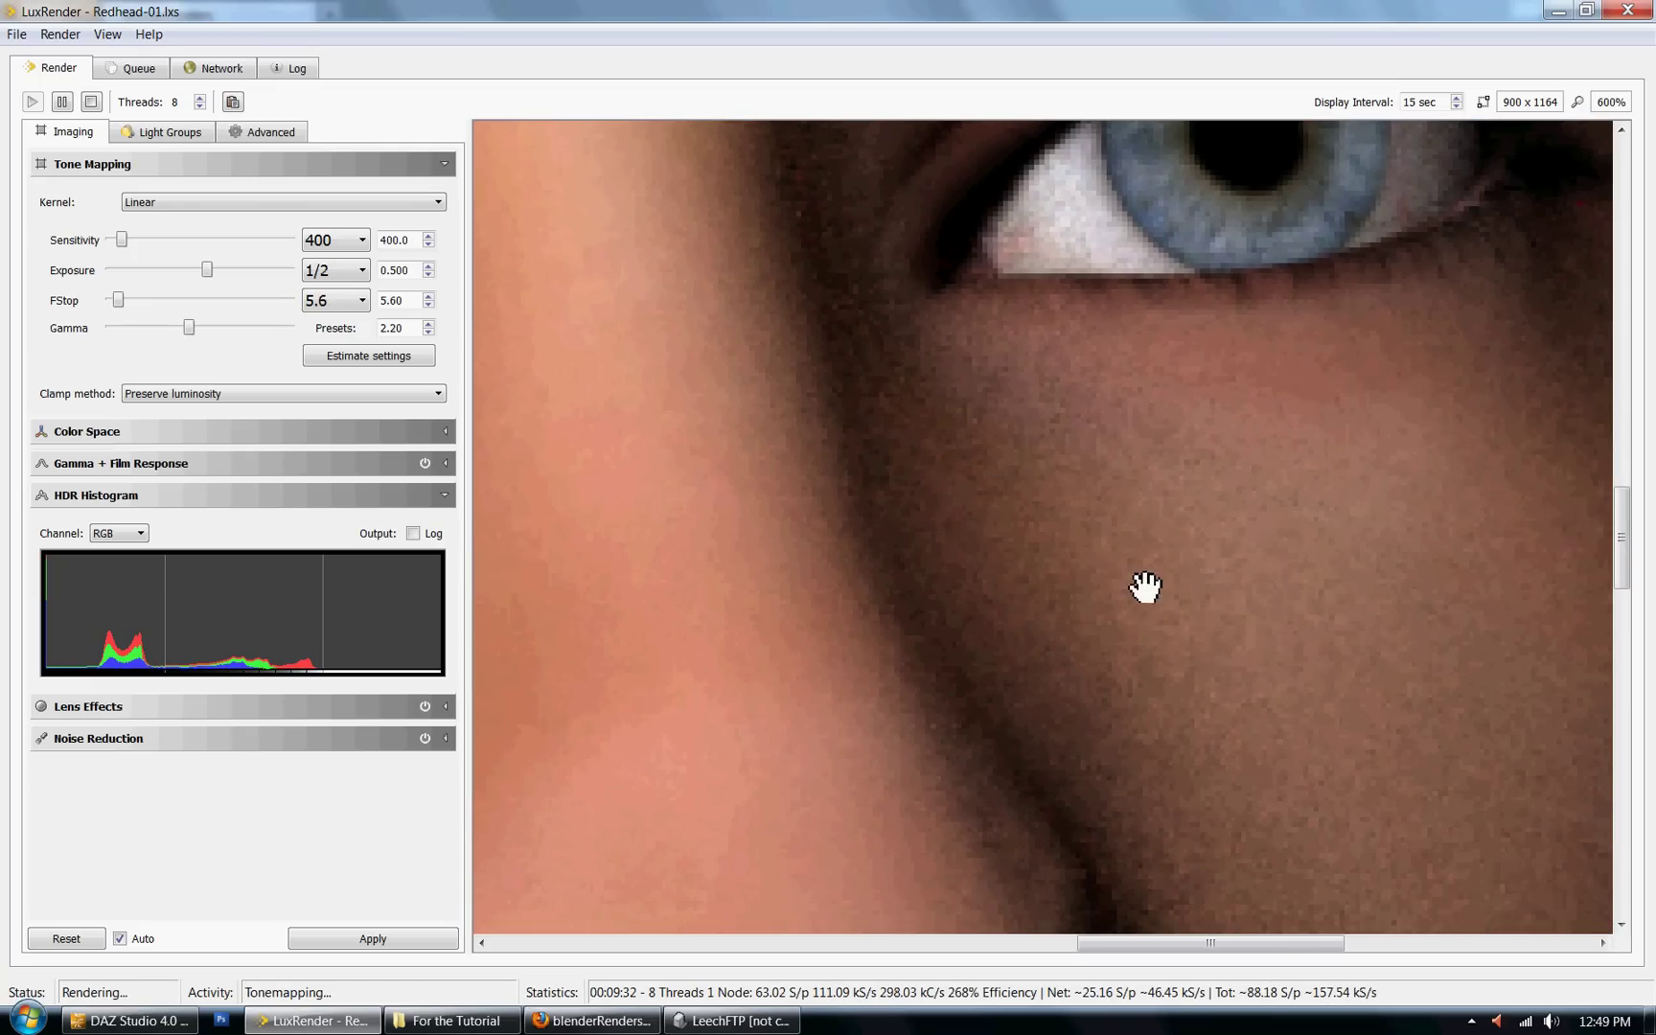
{"action": "scroll", "coordinate": [1145, 587], "scroll_direction": "down", "scroll_amount": 8}
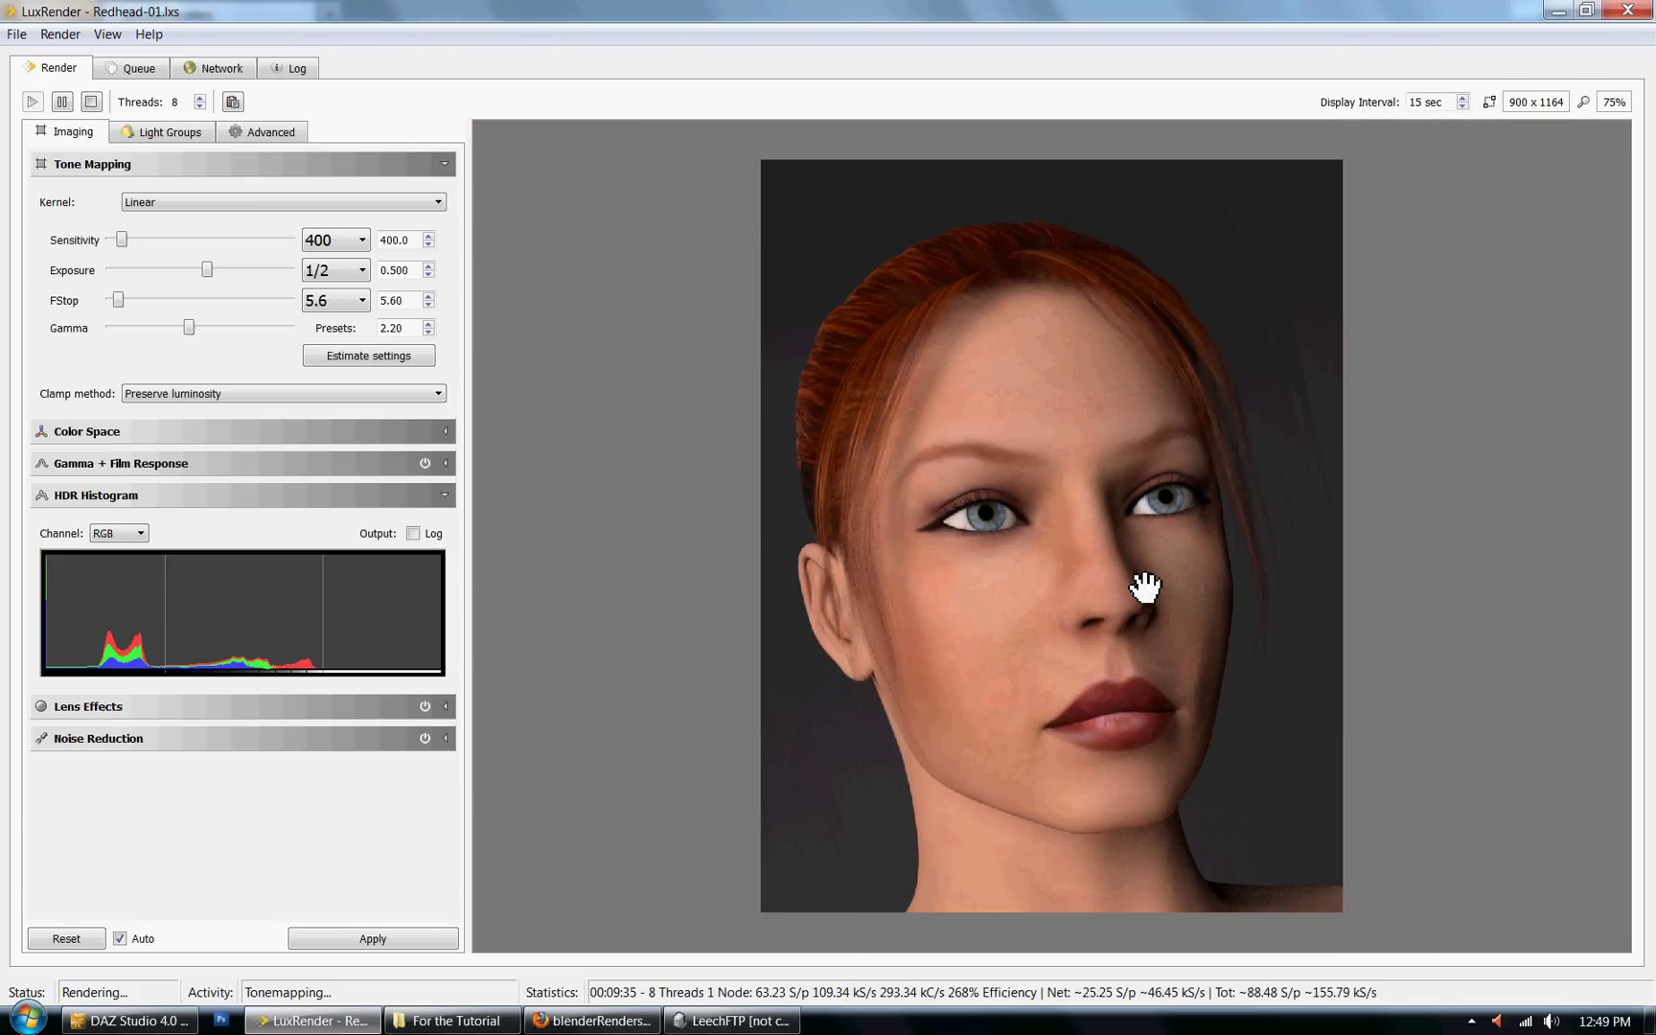
{"action": "scroll", "coordinate": [1145, 586], "scroll_direction": "up", "scroll_amount": 1}
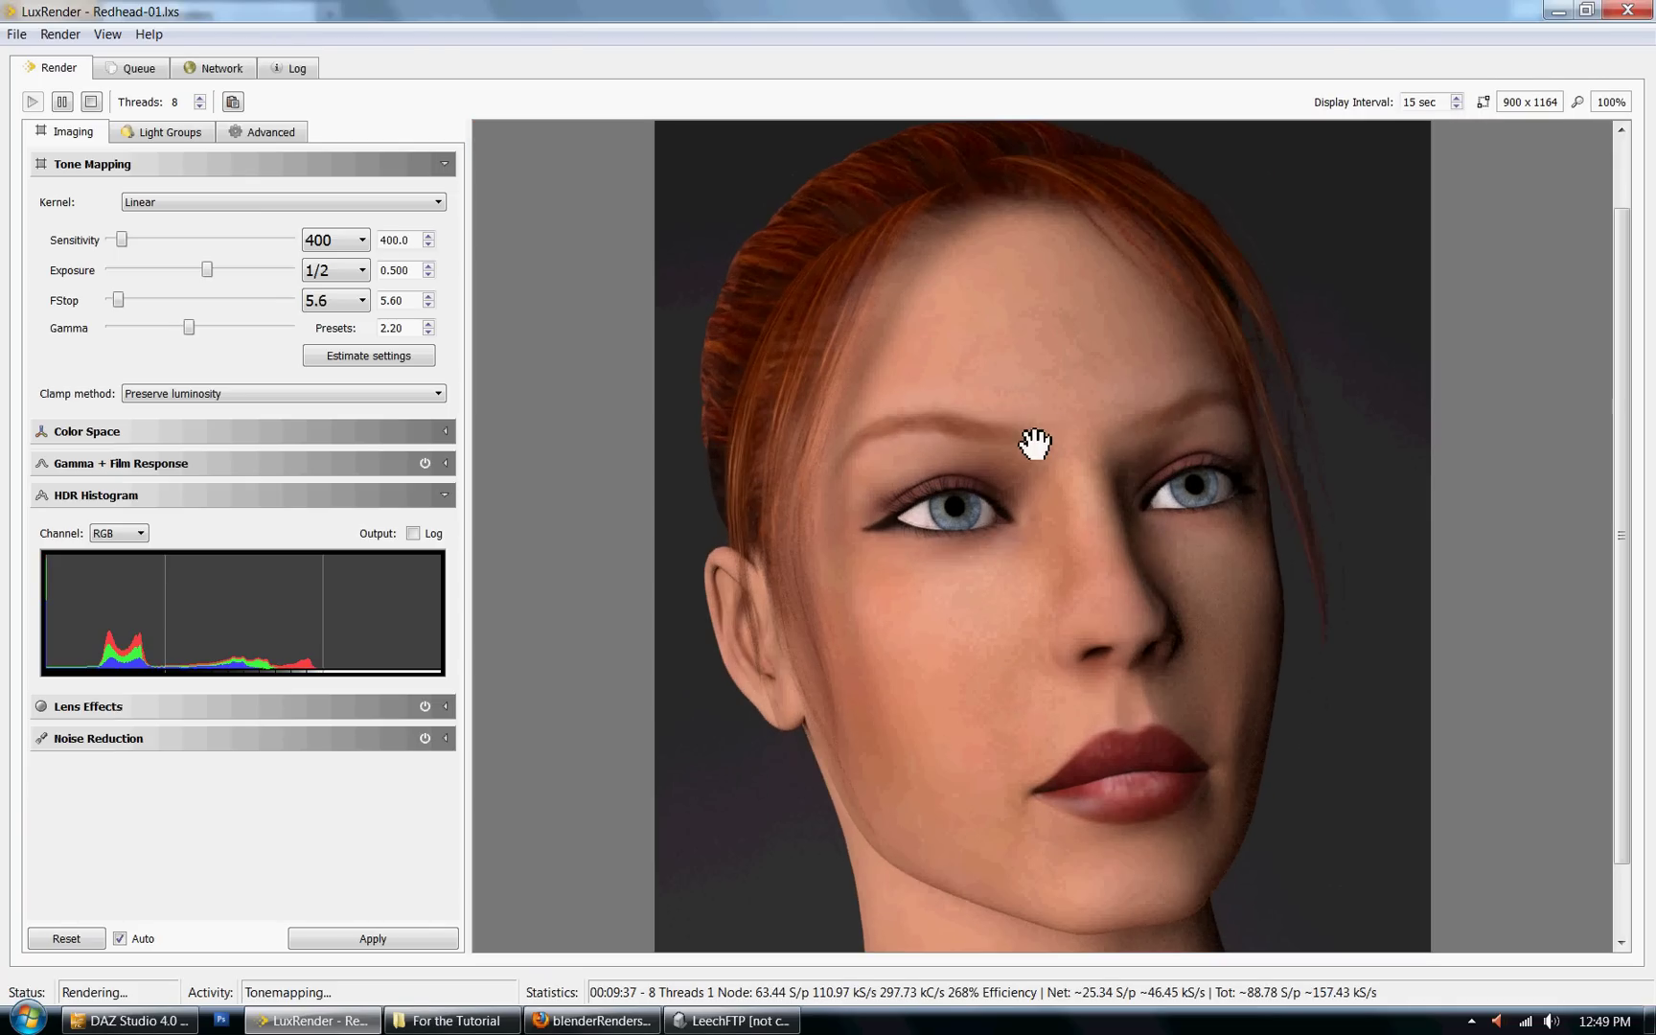
{"action": "left_click", "coordinate": [204, 72]}
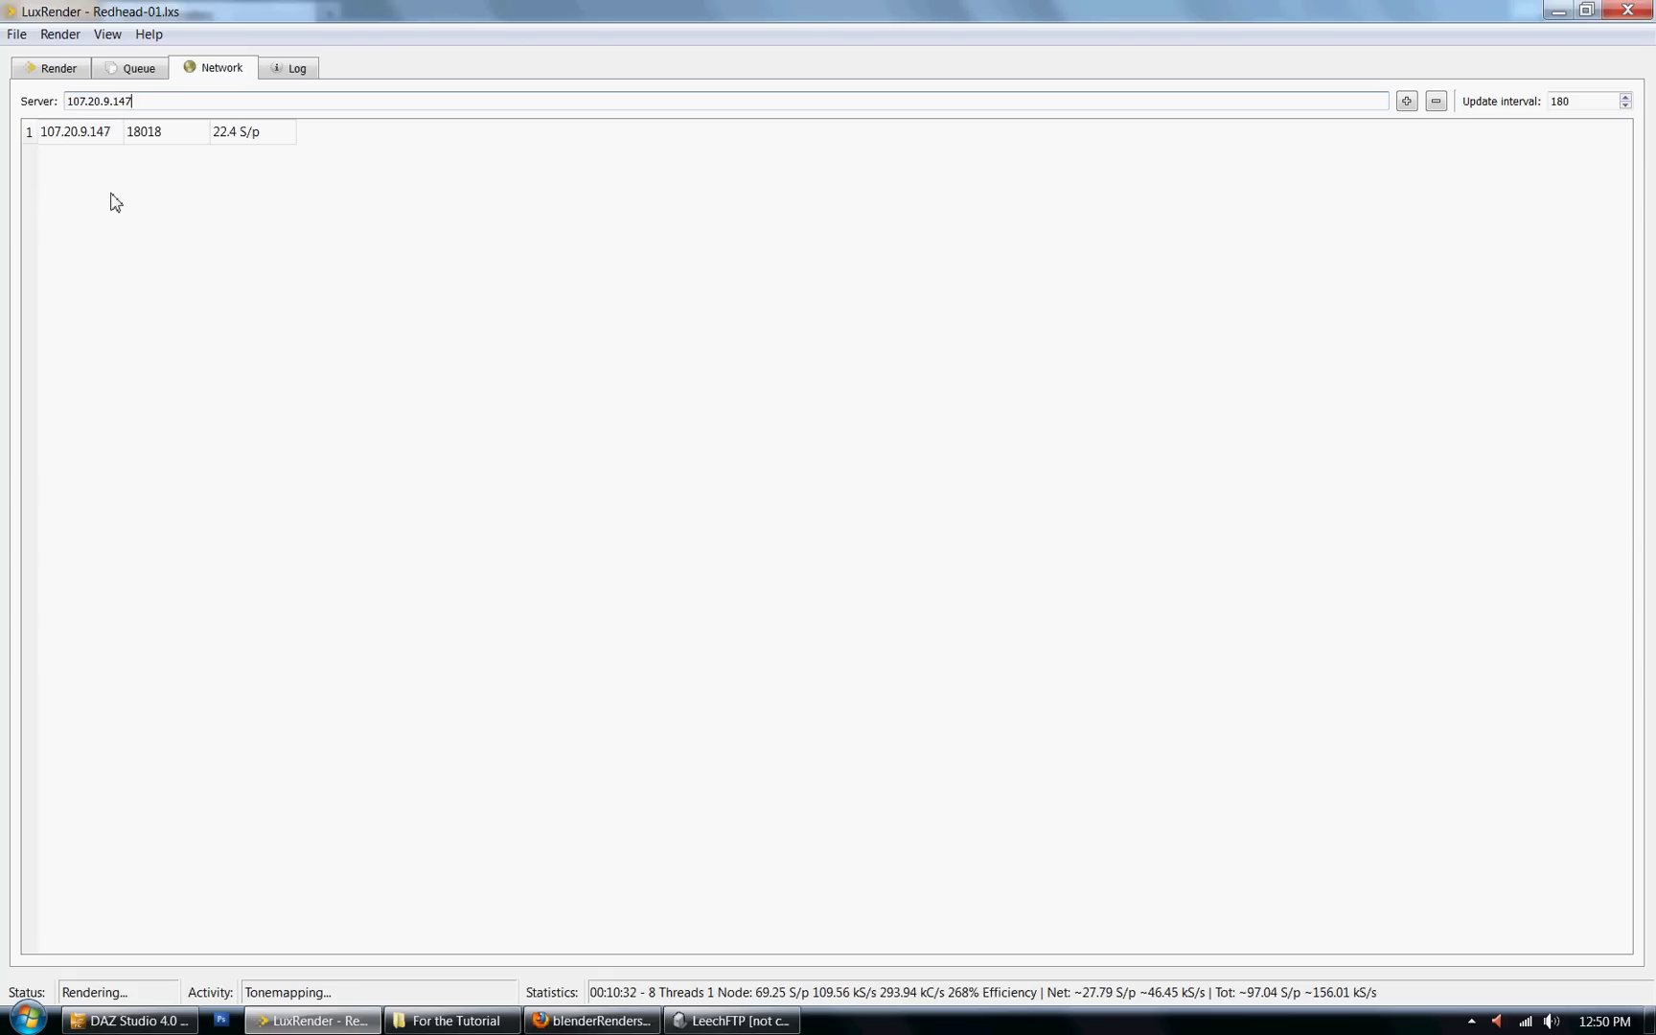
{"action": "left_click", "coordinate": [59, 71]}
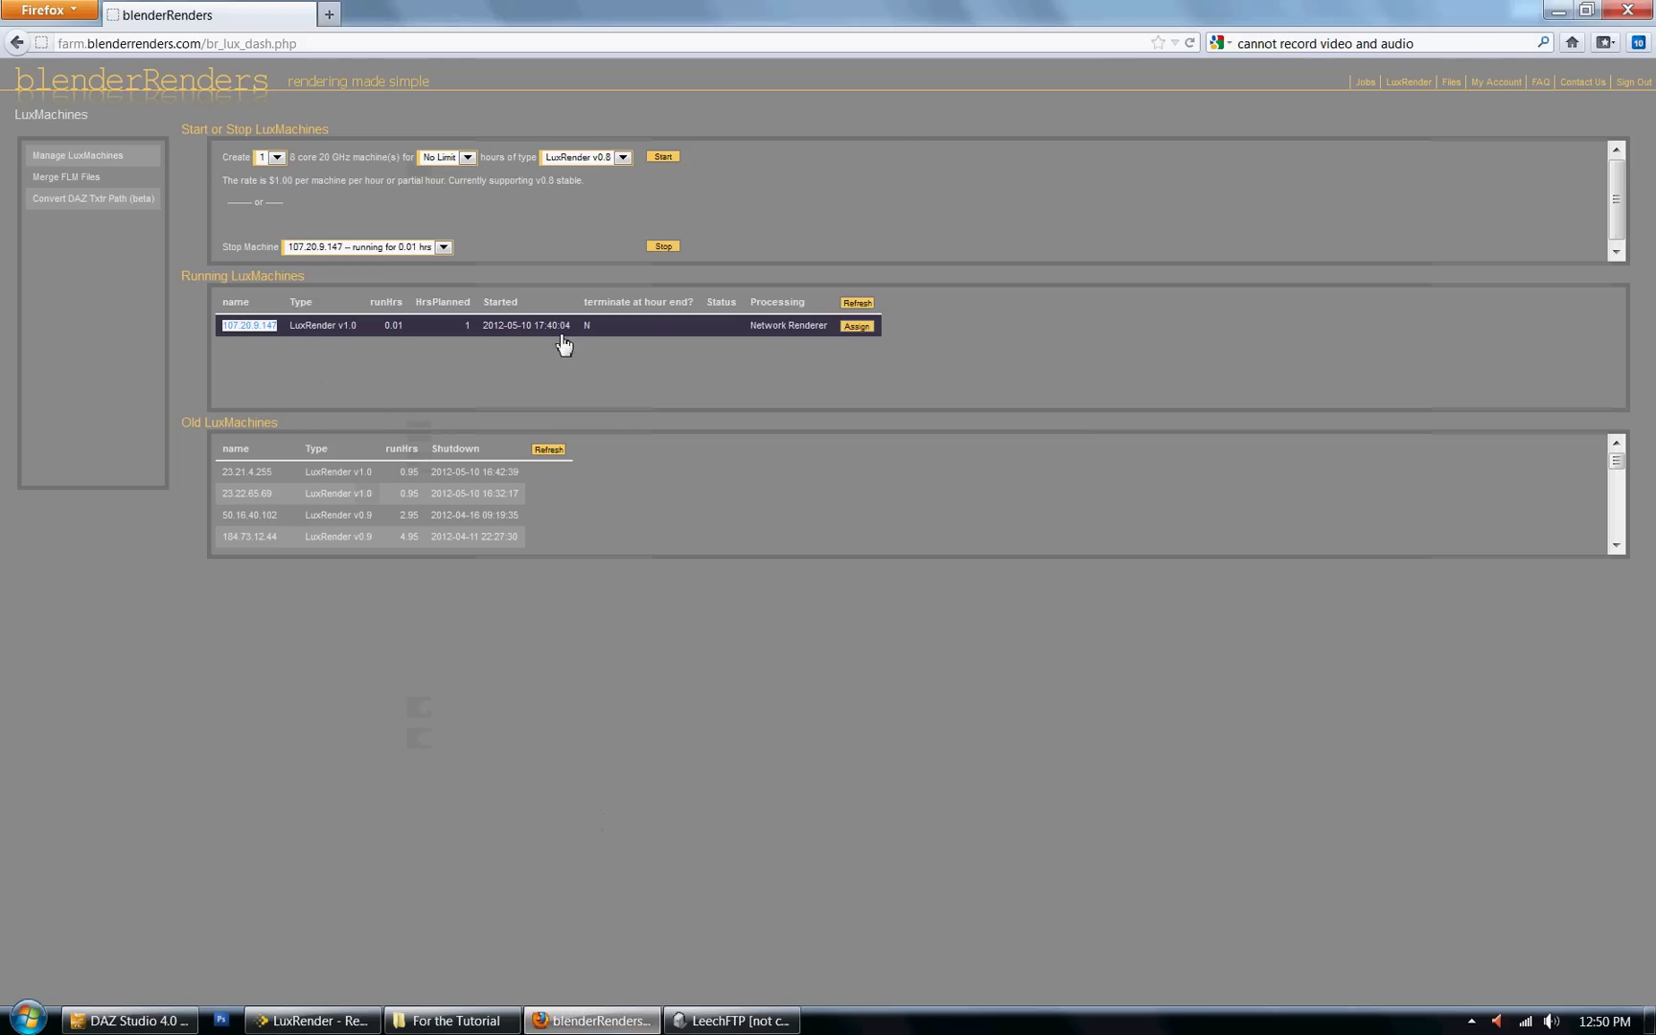
Refresh the running LuxMachines list in blenderRenders, view the ongoing render in LuxRender, and return to the dashboard
{"action": "left_click", "coordinate": [857, 304]}
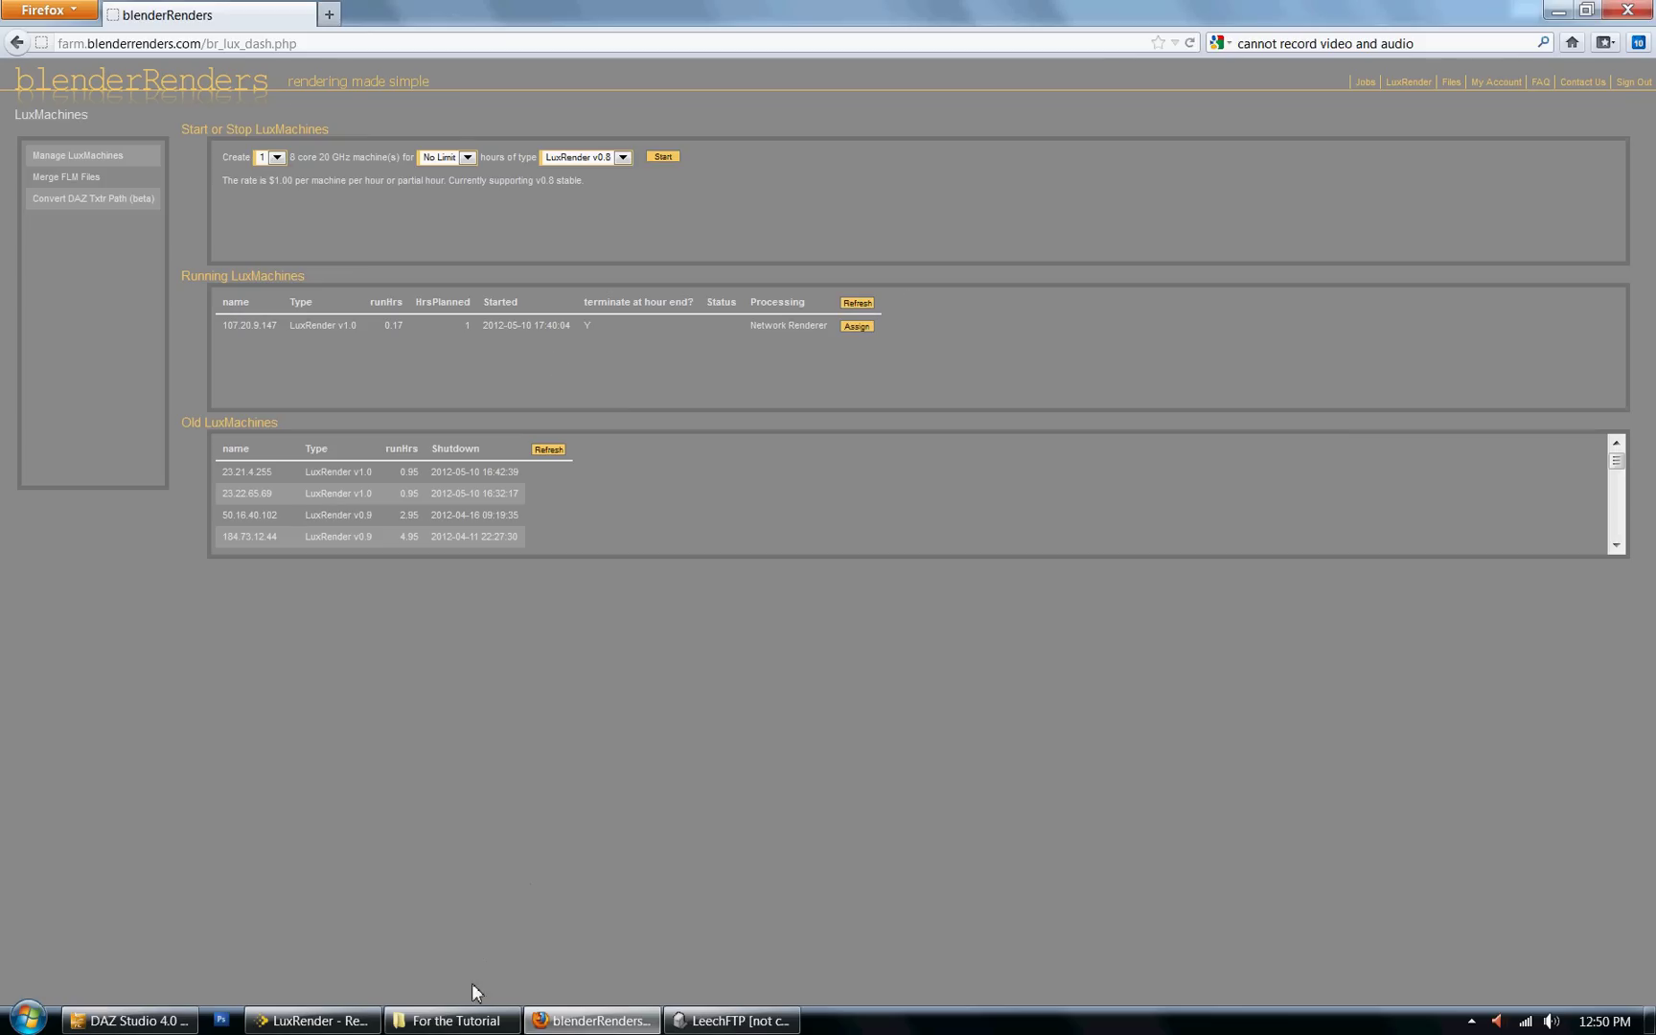
{"action": "mouse_move", "coordinate": [451, 1020]}
{"action": "left_click", "coordinate": [312, 1021]}
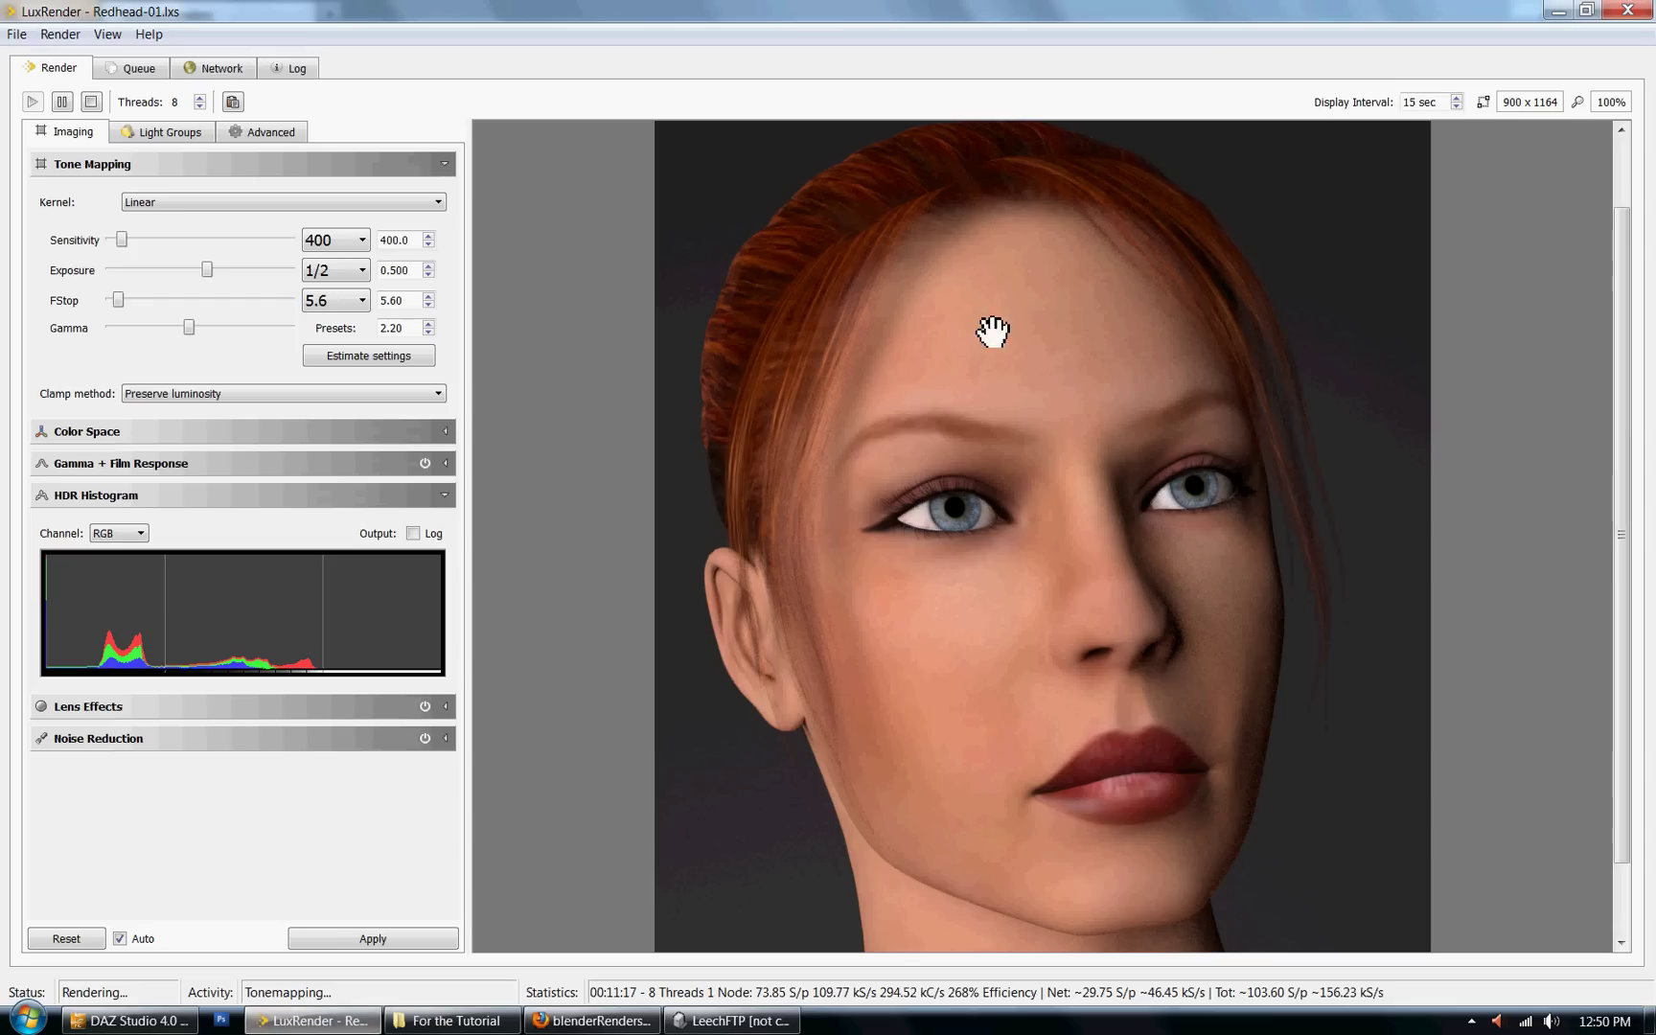
{"action": "left_click", "coordinate": [592, 1021]}
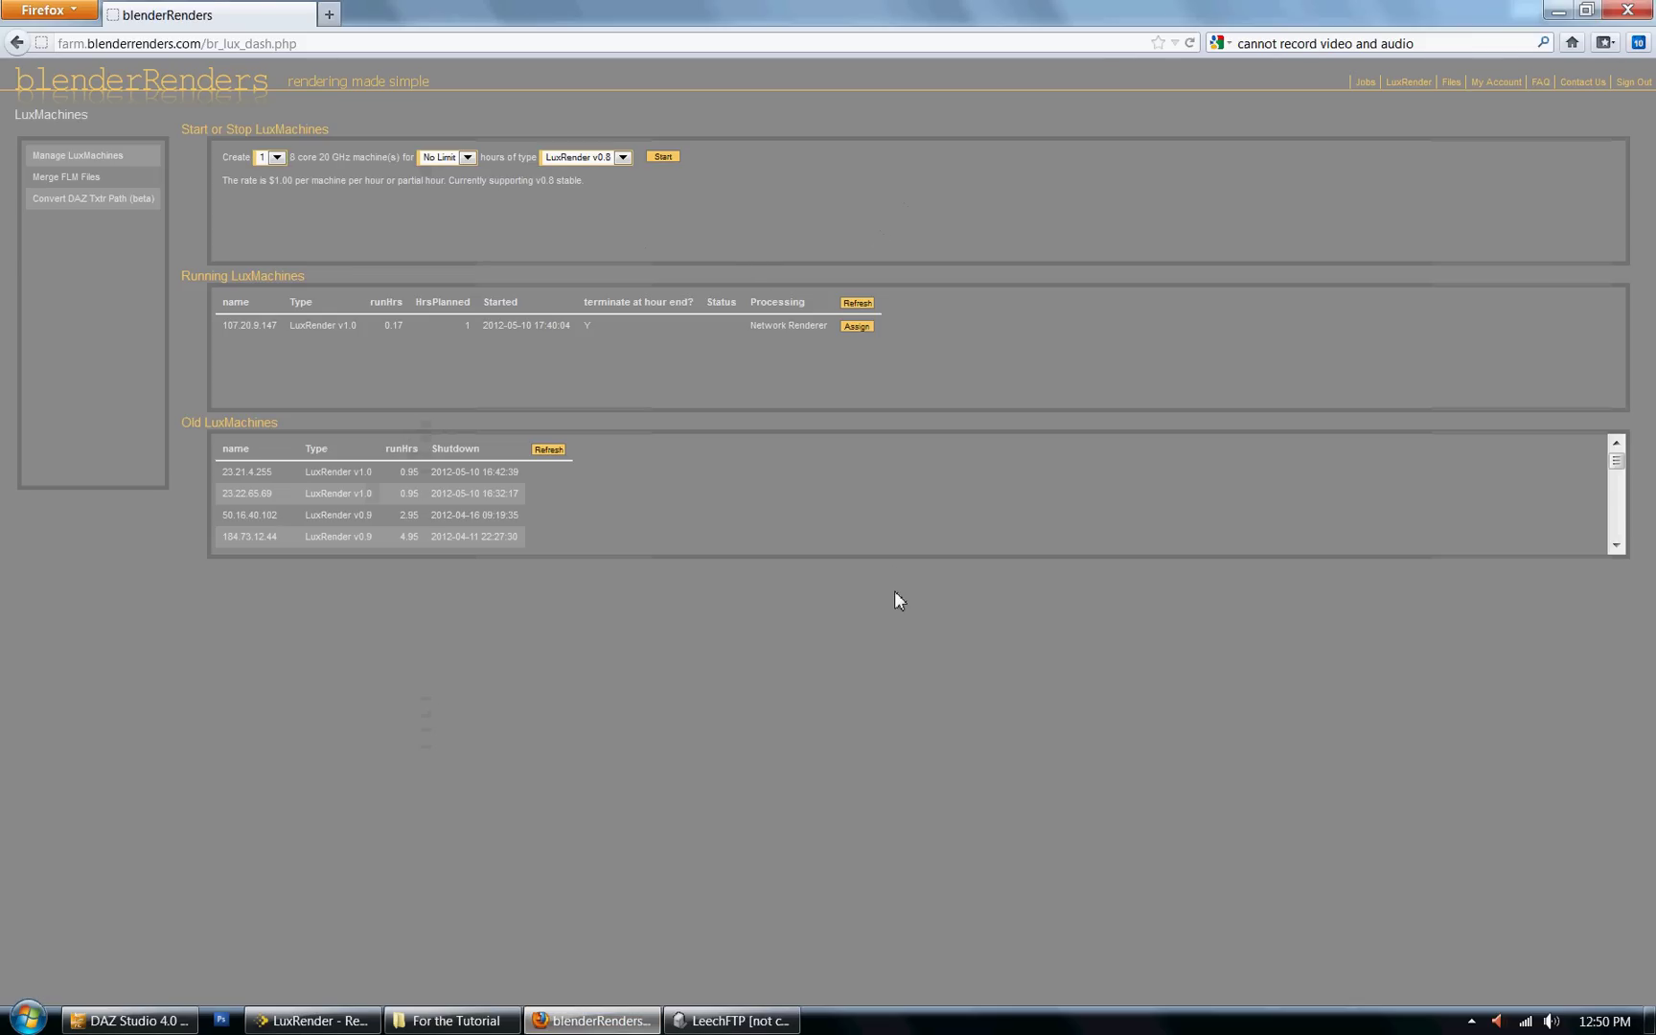